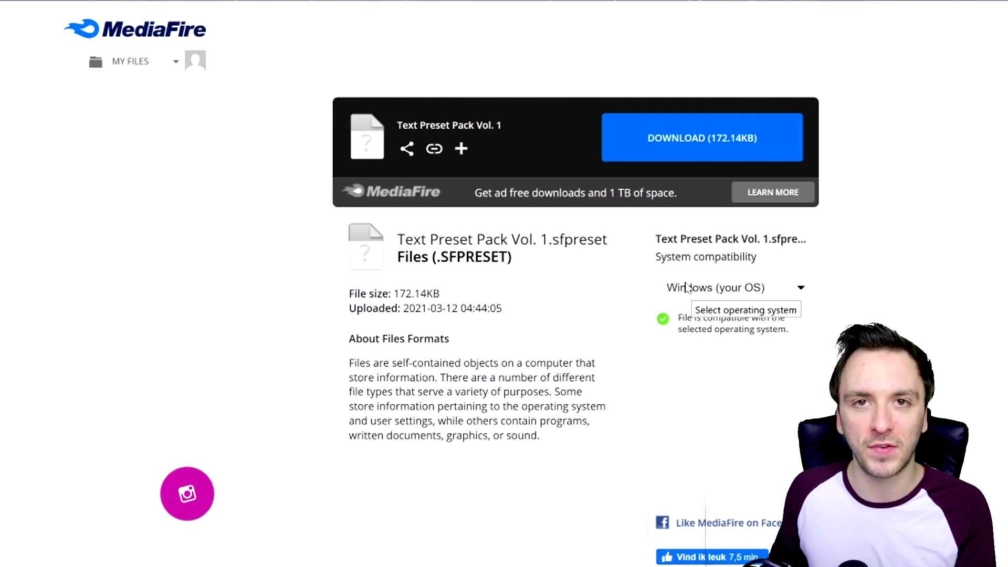
# - Download the Windows version of Text Preset Pack Vol. 1.sfpreset (172.14KB) from MediaFire and save it
pyautogui.click(706, 296)
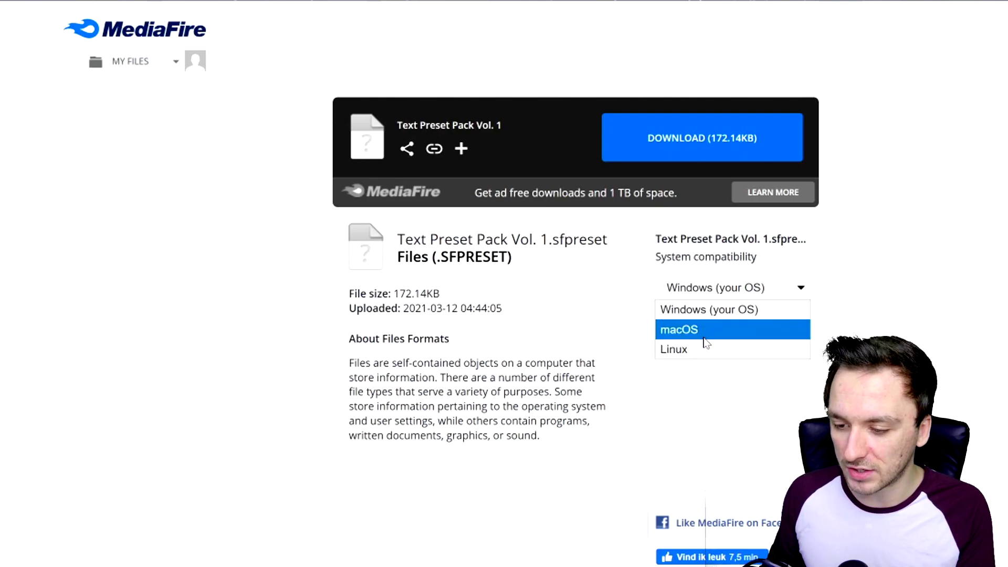
pyautogui.click(728, 315)
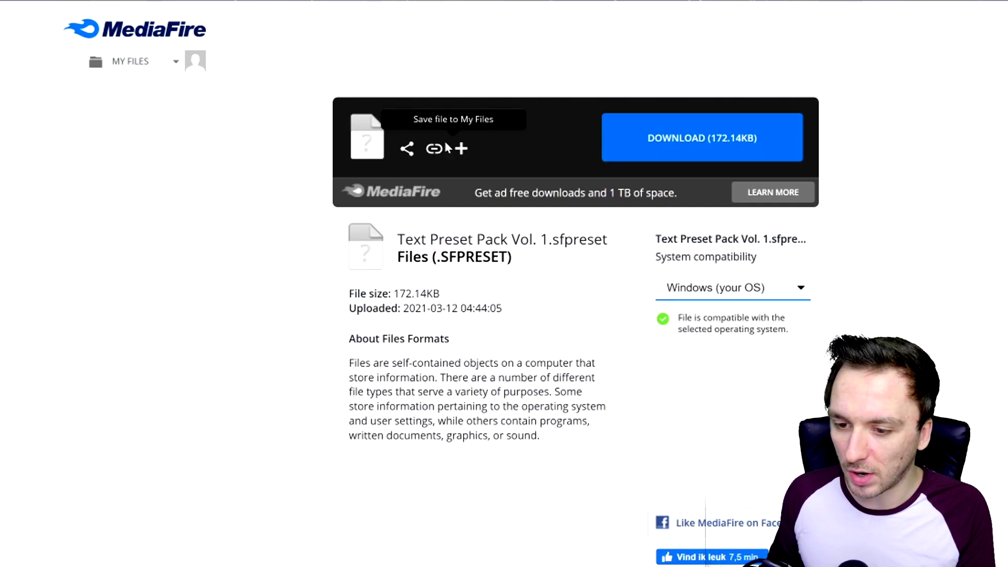
pyautogui.click(716, 138)
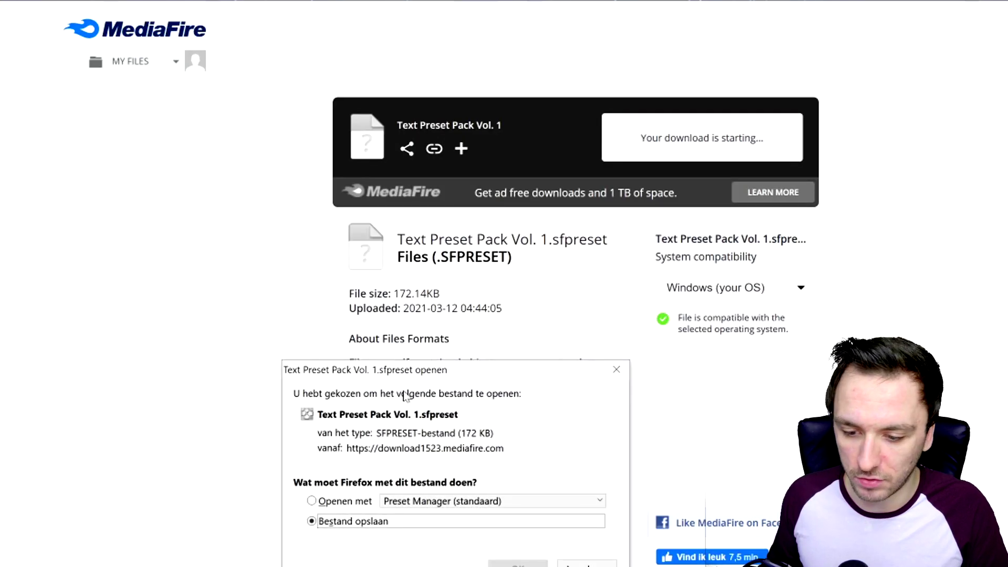
pyautogui.moveTo(402, 377); pyautogui.dragTo(409, 209)
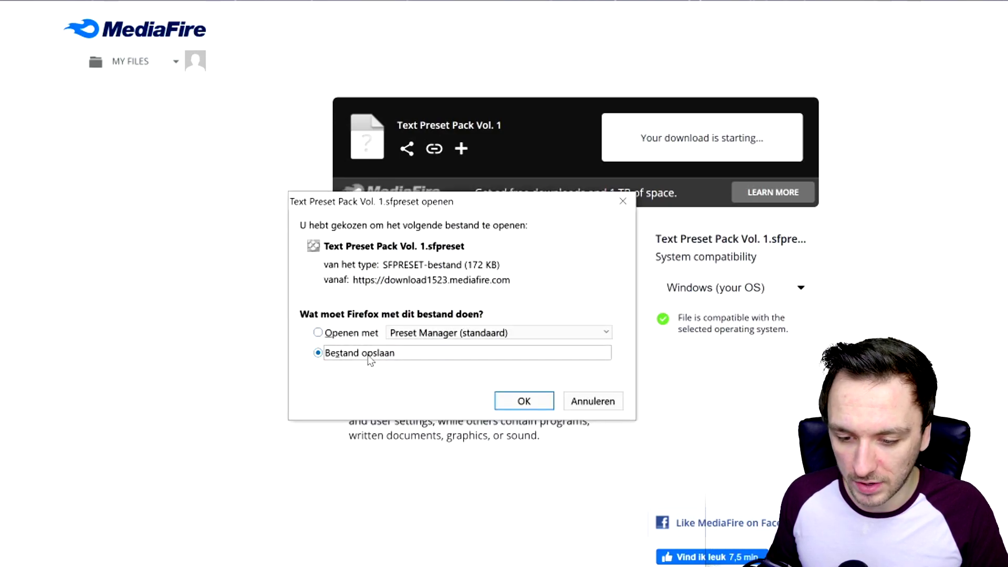
pyautogui.click(524, 401)
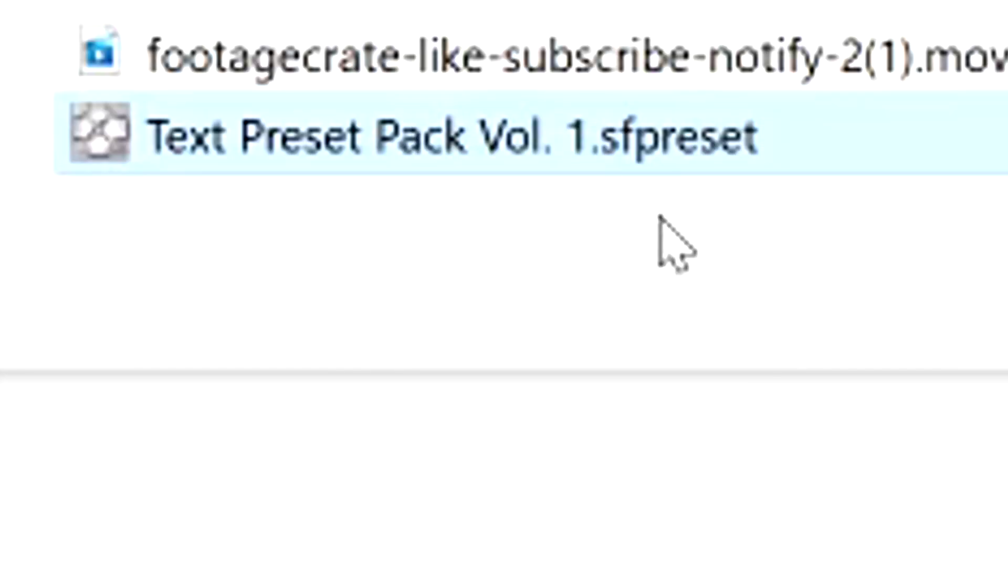
# - Locate Text Preset Pack Vol. 1.sfpreset in the Downloads folder of File Explorer
pyautogui.moveTo(713, 164)
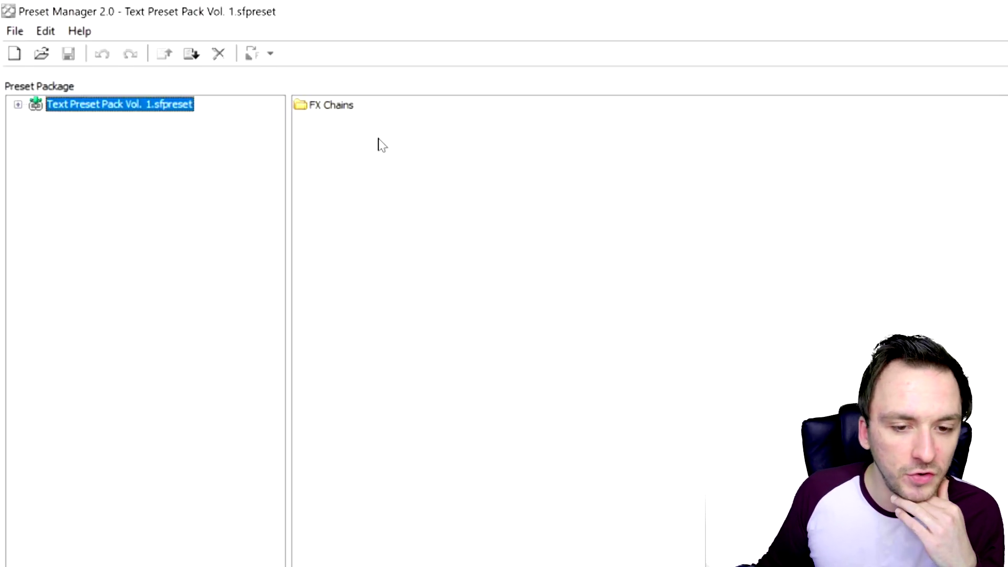
# - Copy all 15 MontageMania presets from the FX Chains folder to the system, overwriting existing copies
pyautogui.doubleClick(333, 106)
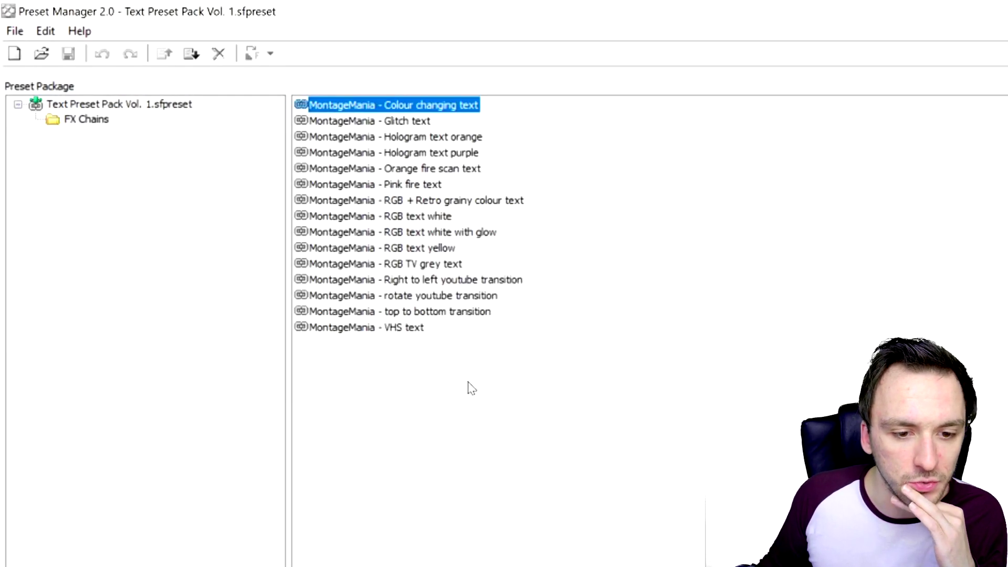
pyautogui.click(459, 396)
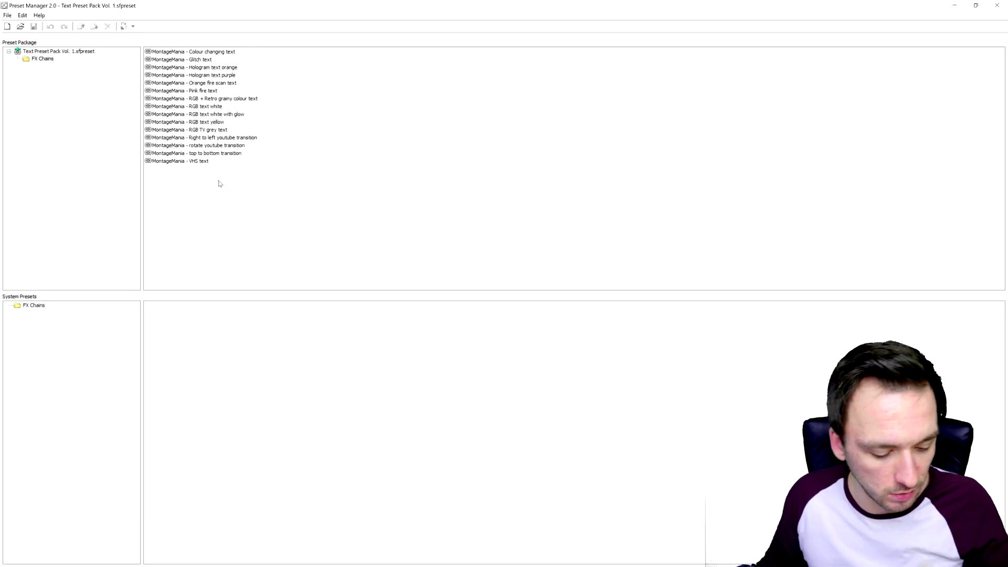
pyautogui.moveTo(231, 196)
pyautogui.mouseDown()
pyautogui.moveTo(190, 91)
pyautogui.moveTo(189, 46)
pyautogui.mouseUp()
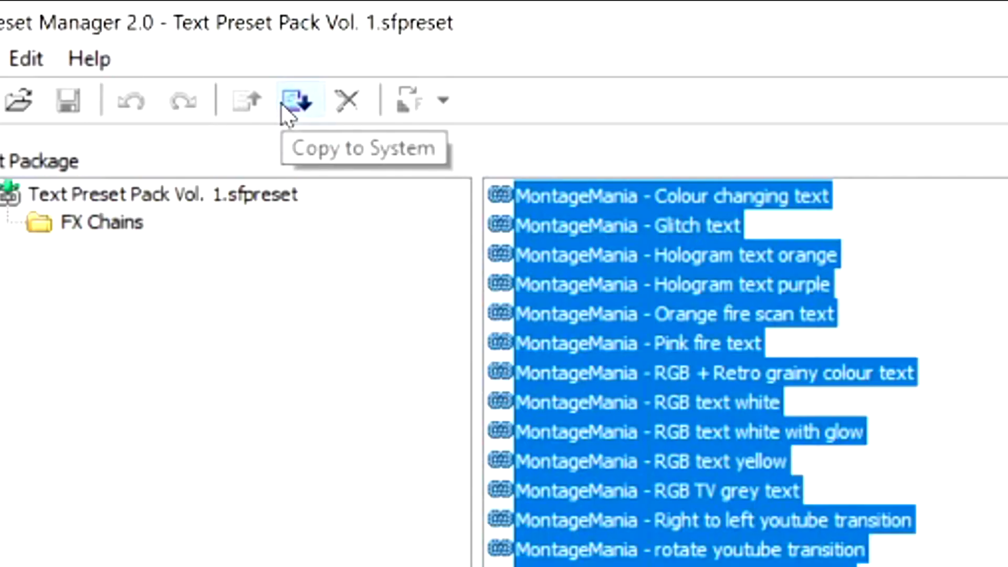
pyautogui.click(284, 102)
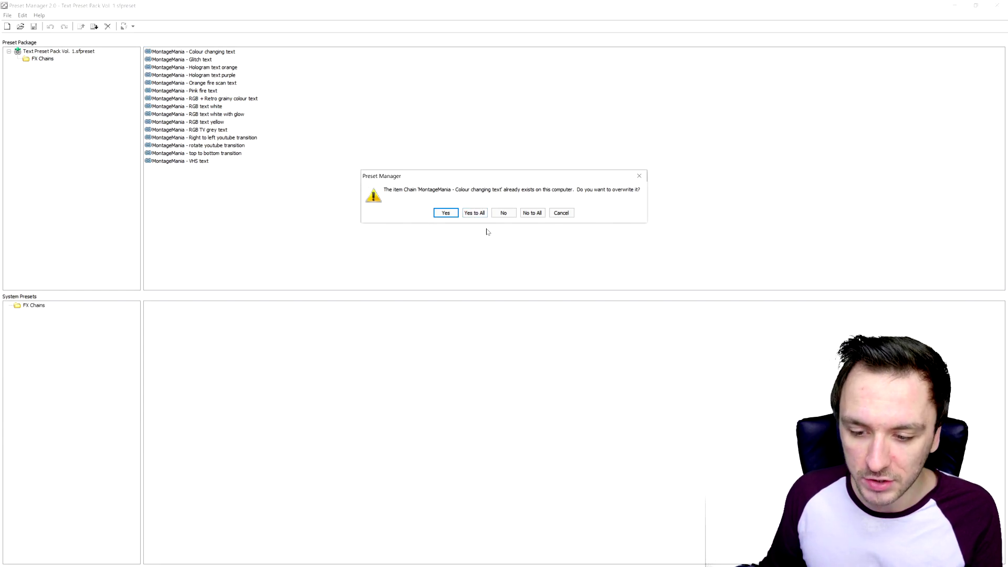
pyautogui.click(476, 213)
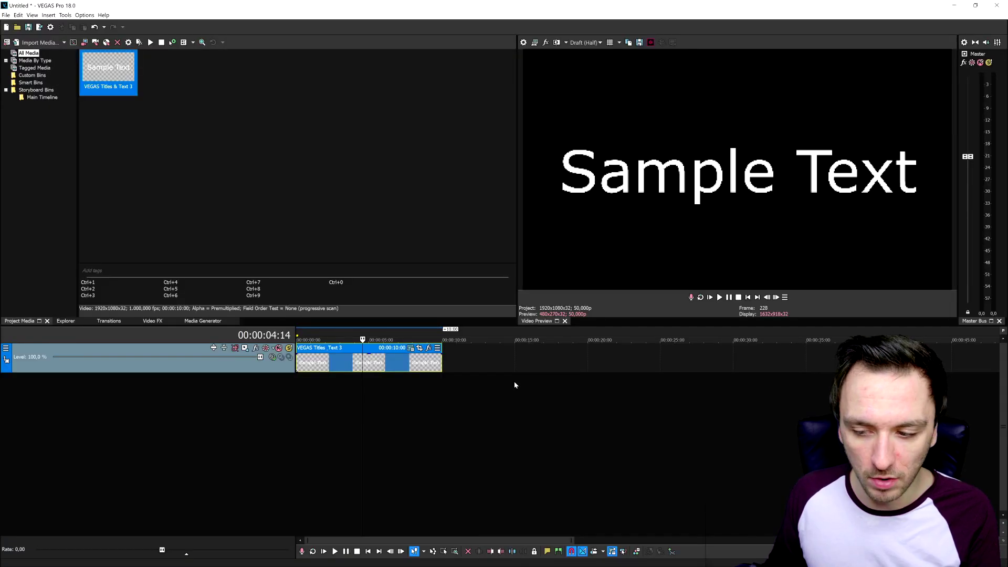
# - Remove the old Sample Text title and place a default Titles & Text preset on the timeline
pyautogui.scroll(4, 446, 369)
pyautogui.click(445, 369)
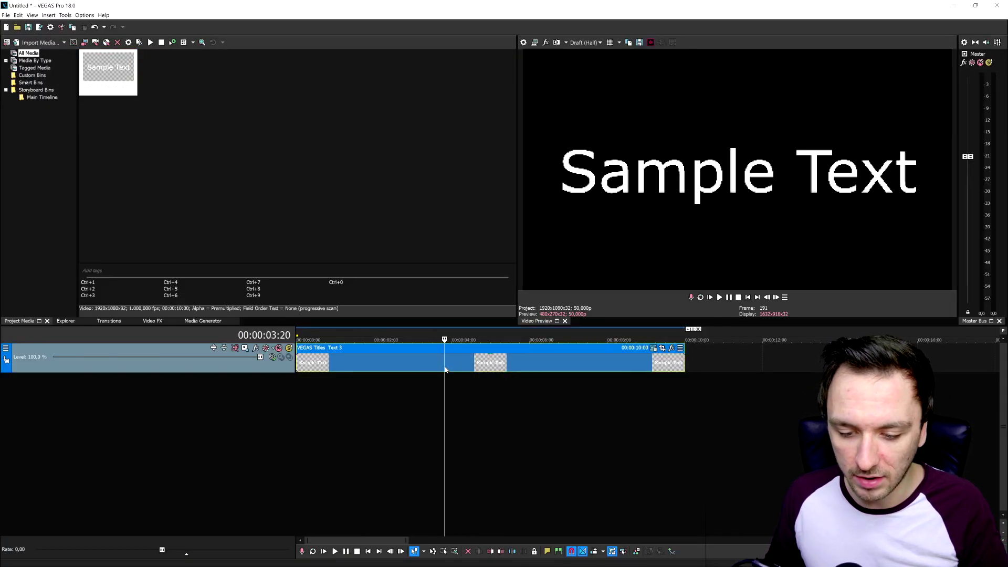
pyautogui.click(141, 156)
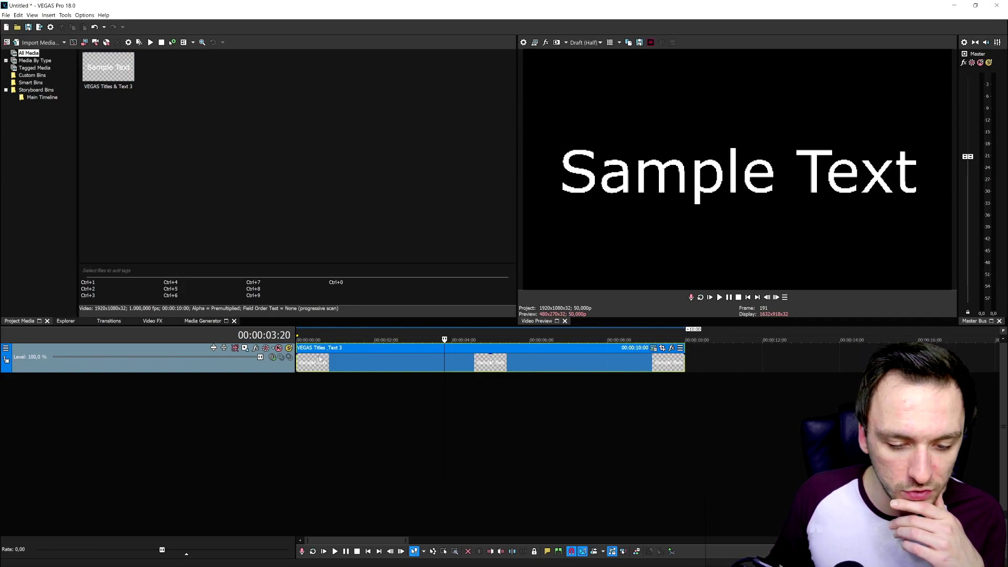
pyautogui.click(362, 369)
pyautogui.hotkey('ctrl', 'z')
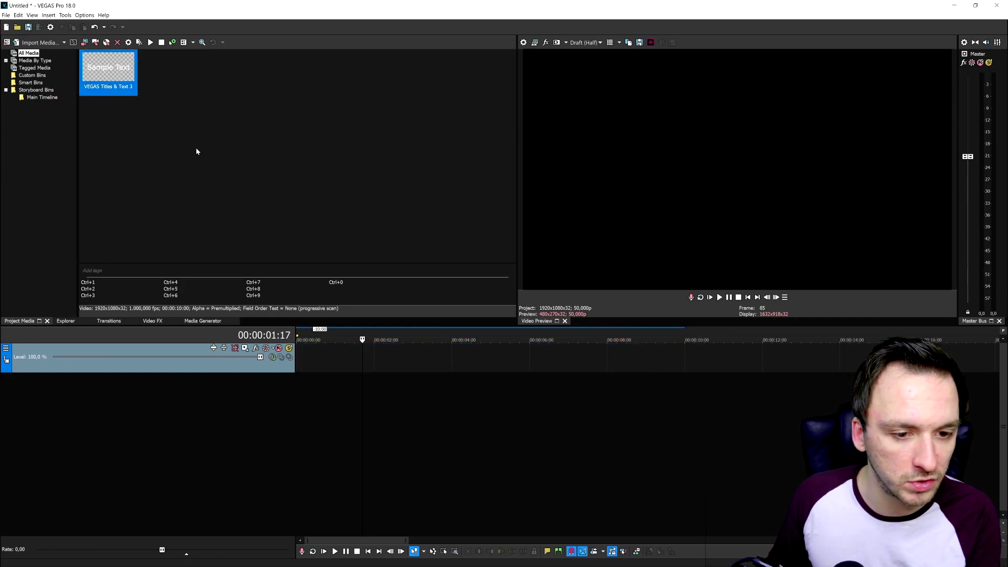
pyautogui.click(204, 321)
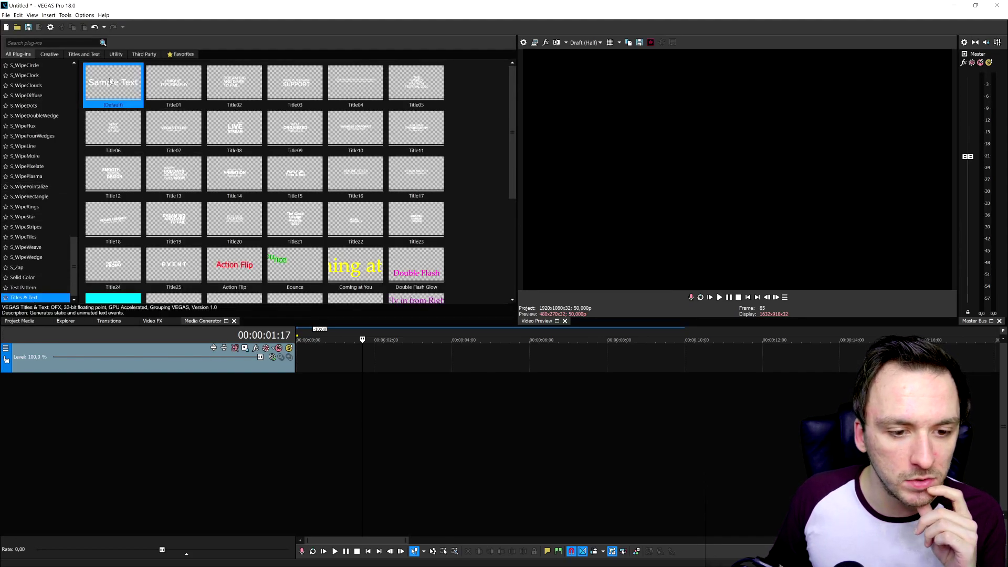
pyautogui.moveTo(243, 175); pyautogui.dragTo(323, 352)
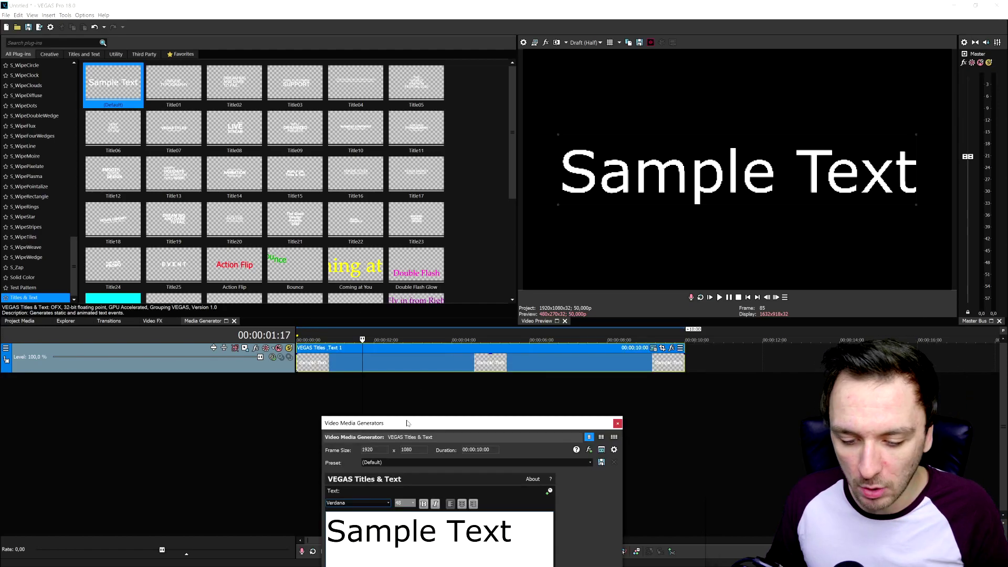
pyautogui.moveTo(408, 419); pyautogui.dragTo(464, 324)
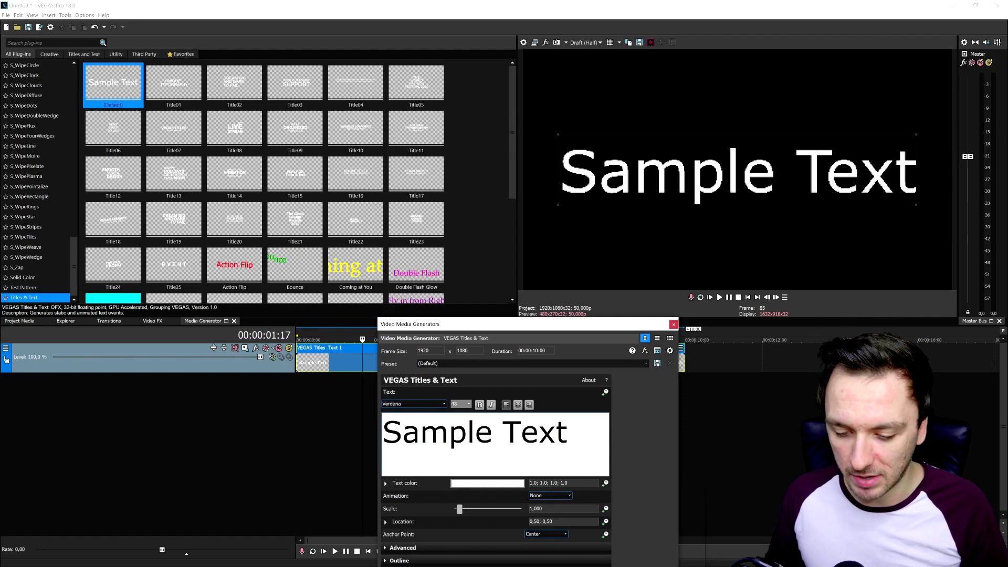
# - Change the title text to JustAlexHalford, size 25, in the SF Movie Poster font
pyautogui.moveTo(383, 434); pyautogui.dragTo(578, 433)
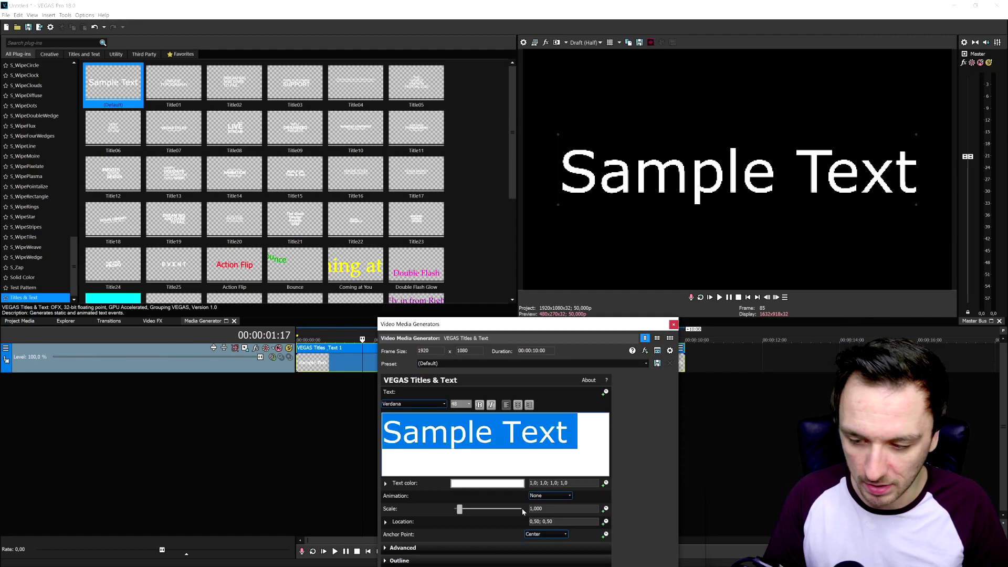
pyautogui.write('JustAlexHalford')
pyautogui.hotkey('ctrl', 'a')
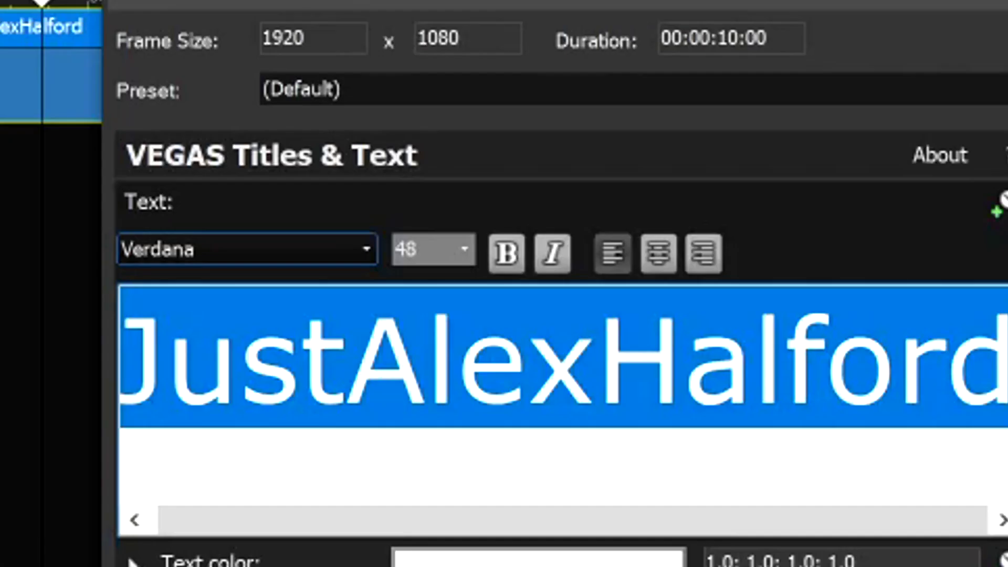
pyautogui.click(420, 250)
pyautogui.write('25')
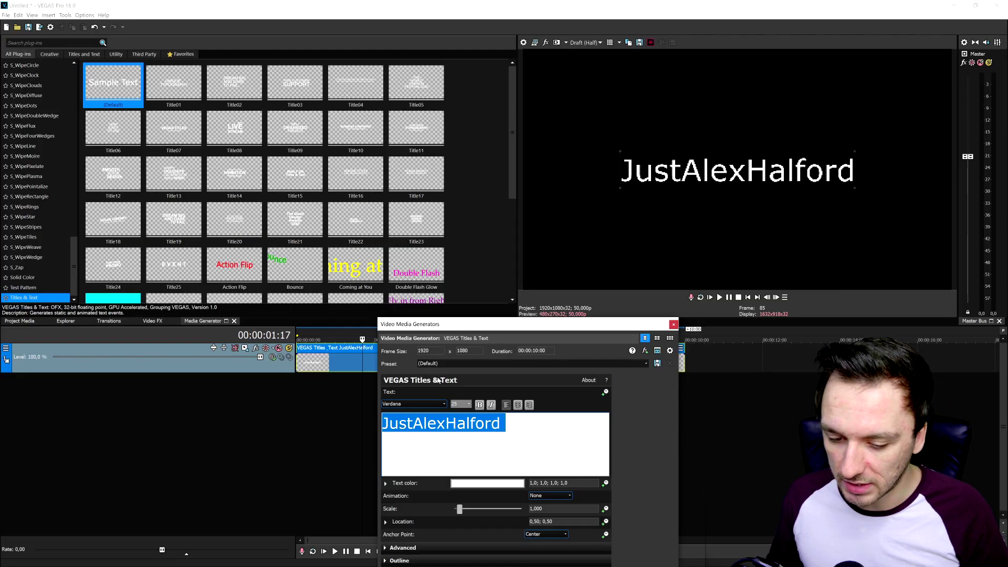
pyautogui.click(431, 404)
pyautogui.click(410, 230)
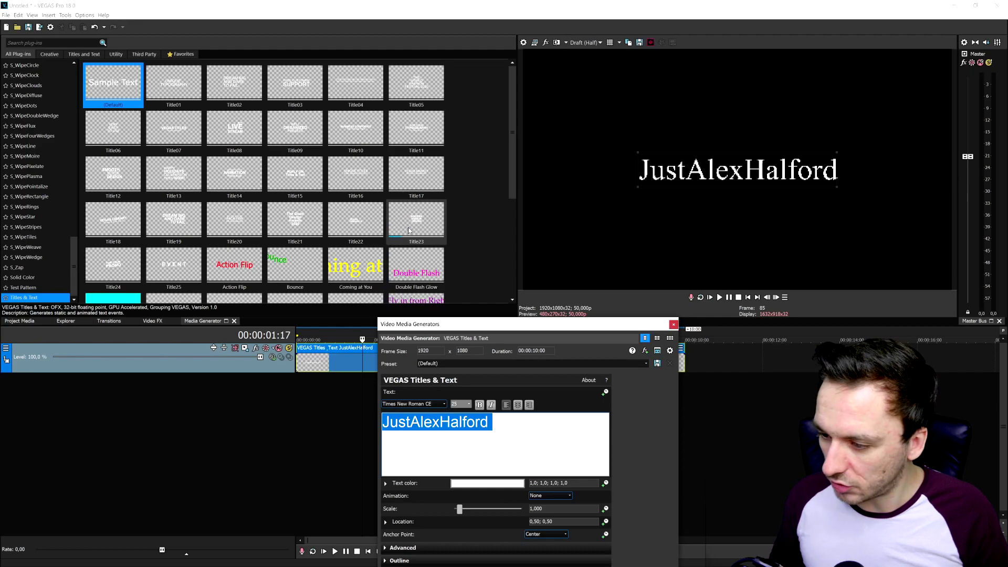
pyautogui.press('Down')
pyautogui.press('Down')
pyautogui.press('Down')
pyautogui.press('Down')
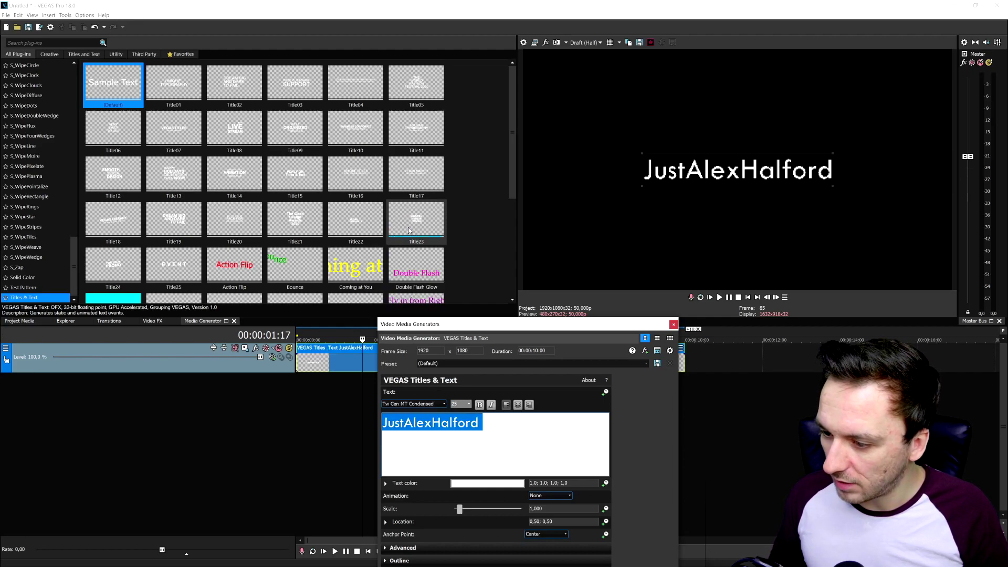
pyautogui.press('Down')
pyautogui.press('Down')
pyautogui.press('Down')
pyautogui.press('Down')
pyautogui.press('Down')
pyautogui.press('Down')
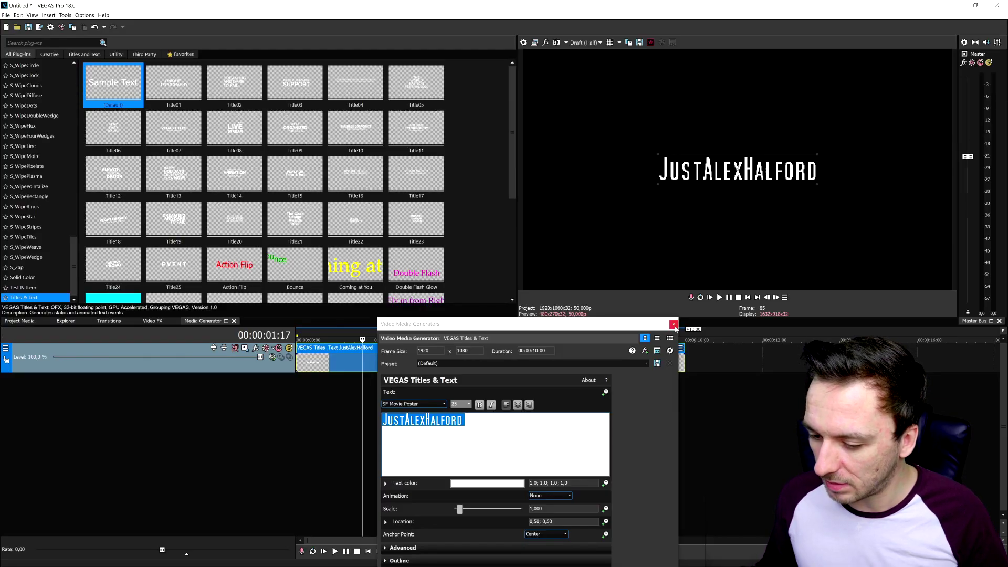
pyautogui.click(672, 325)
# - Close the title editor and bring up the Solid Color presets for a red background track
pyautogui.click(674, 325)
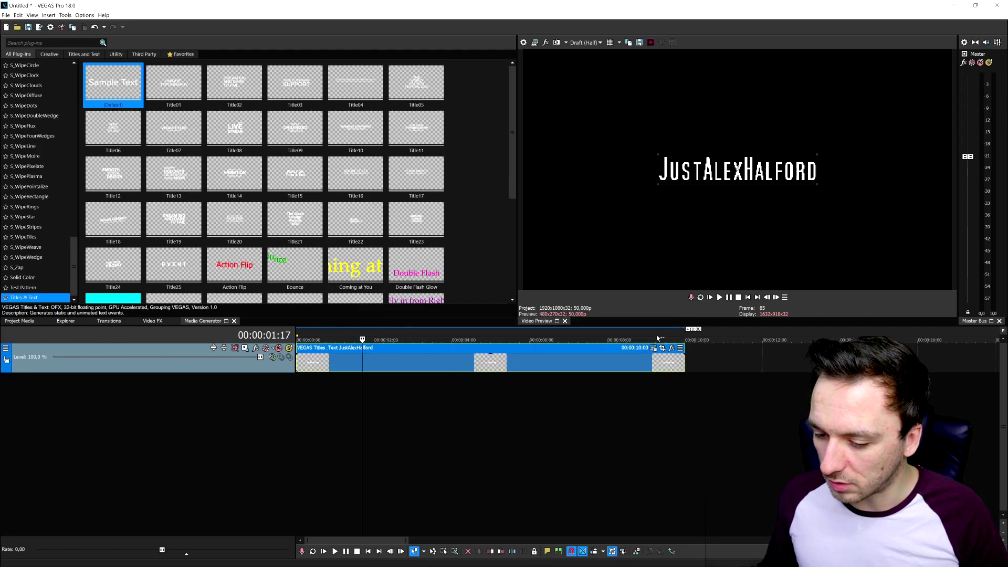
pyautogui.click(511, 373)
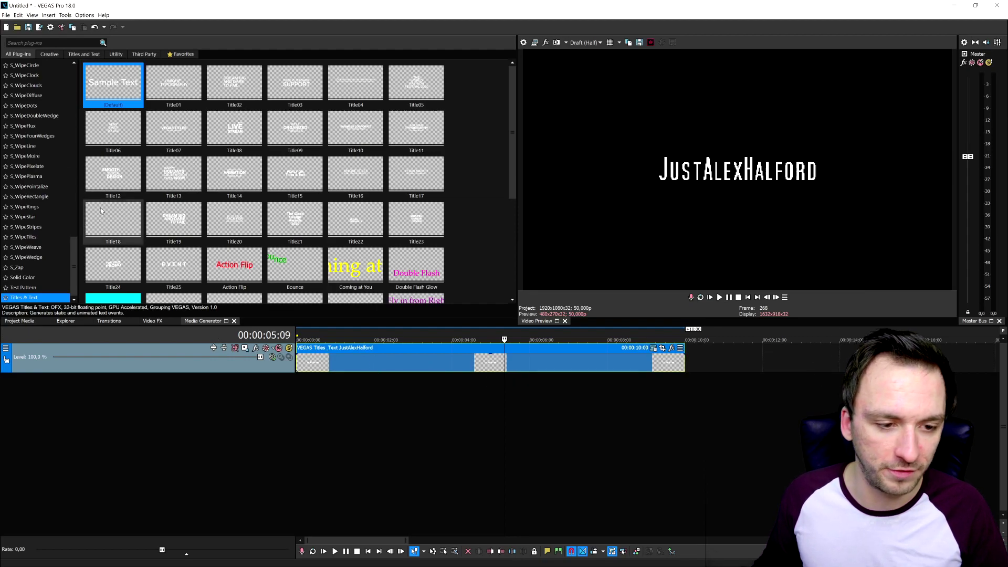
pyautogui.scroll(15, 42, 105)
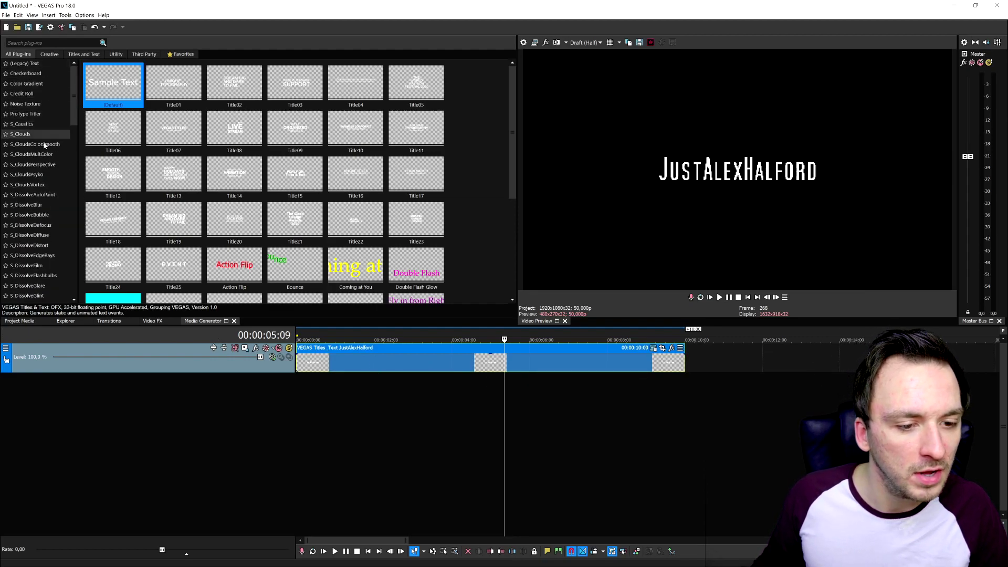
pyautogui.scroll(-15, 52, 184)
pyautogui.click(36, 276)
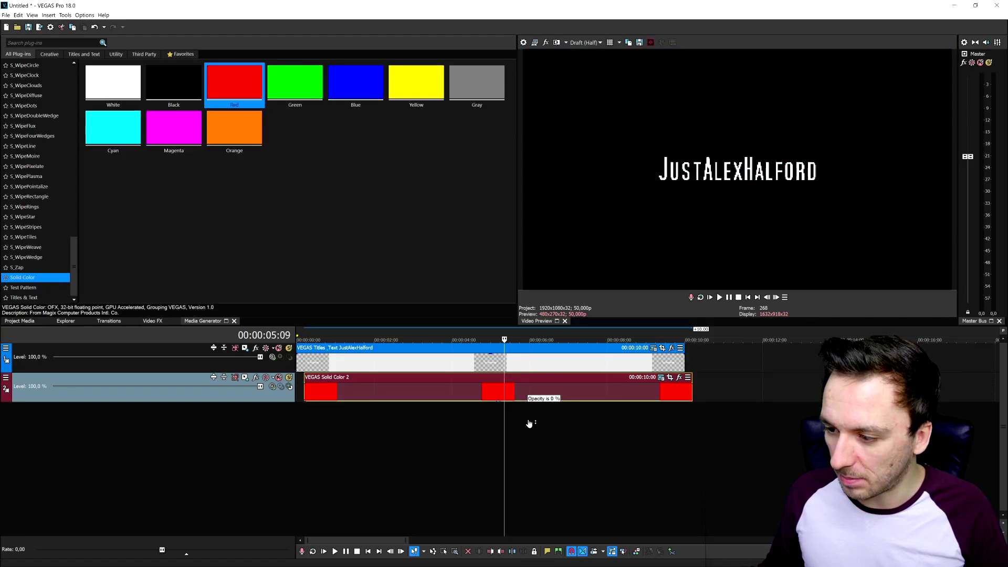
# - Undo the background opacity change and retype the final 'd' of the title text
pyautogui.hotkey('ctrl', 'z')
pyautogui.click(529, 419)
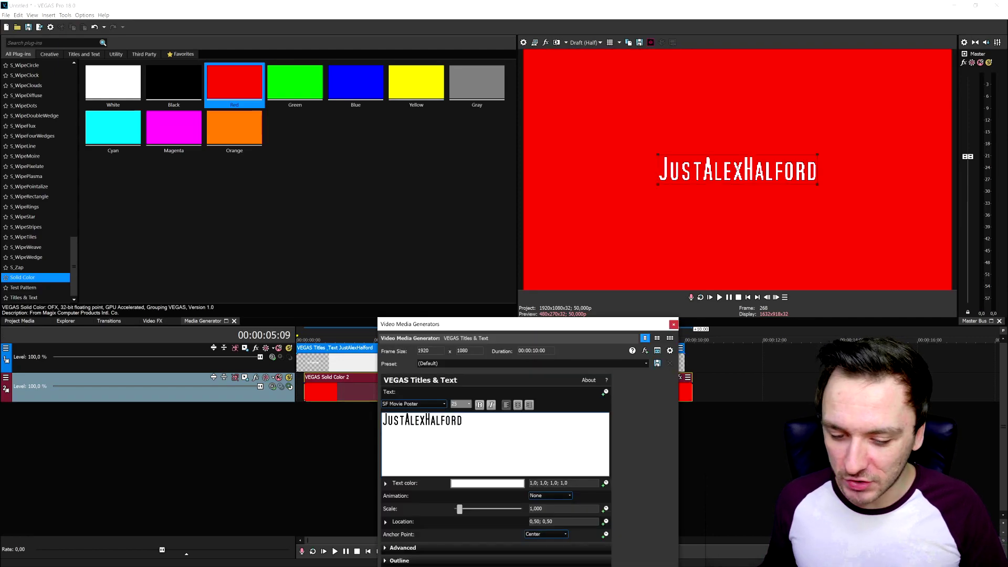
pyautogui.press('BackSpace')
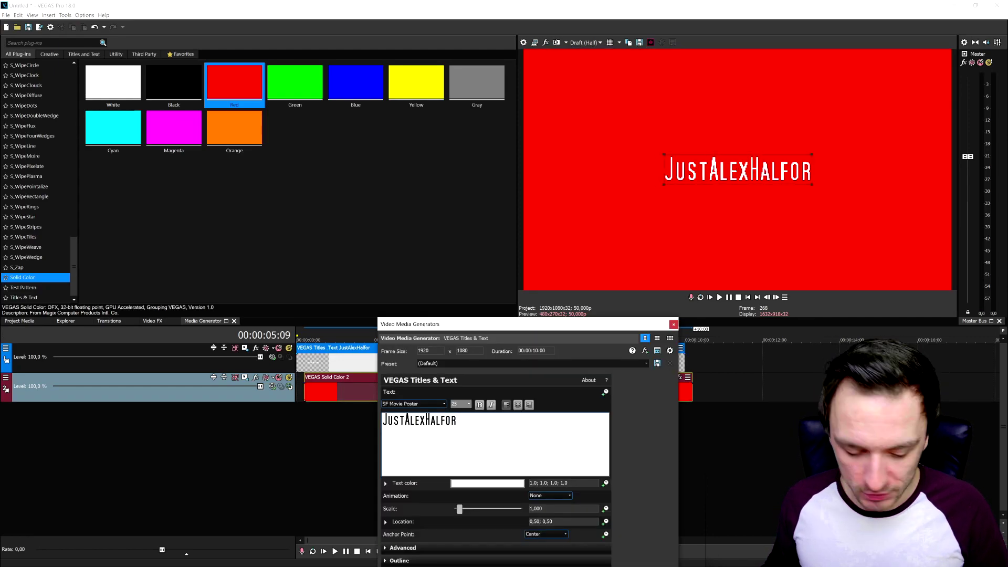
pyautogui.write('d')
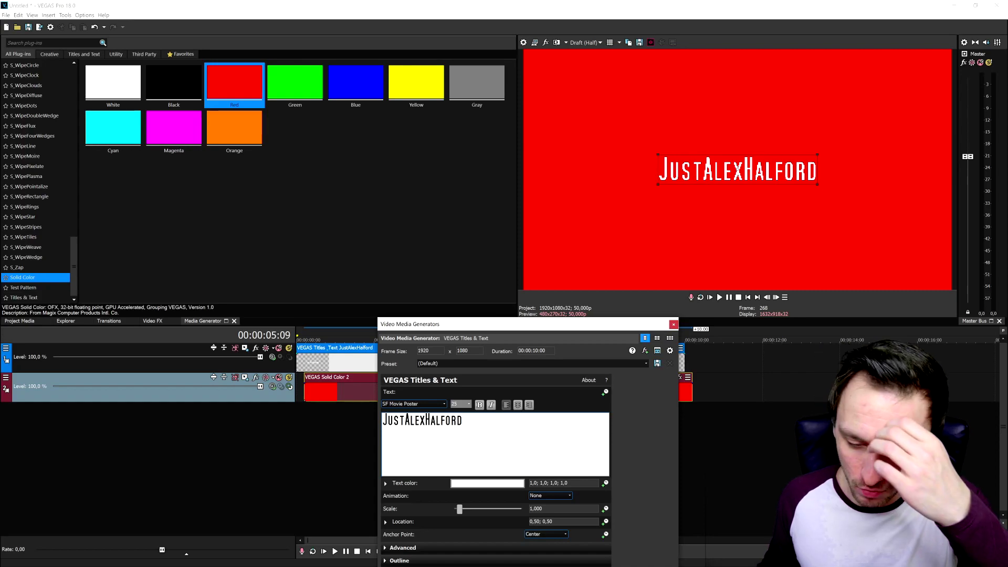
pyautogui.hotkey('ctrl', 'a')
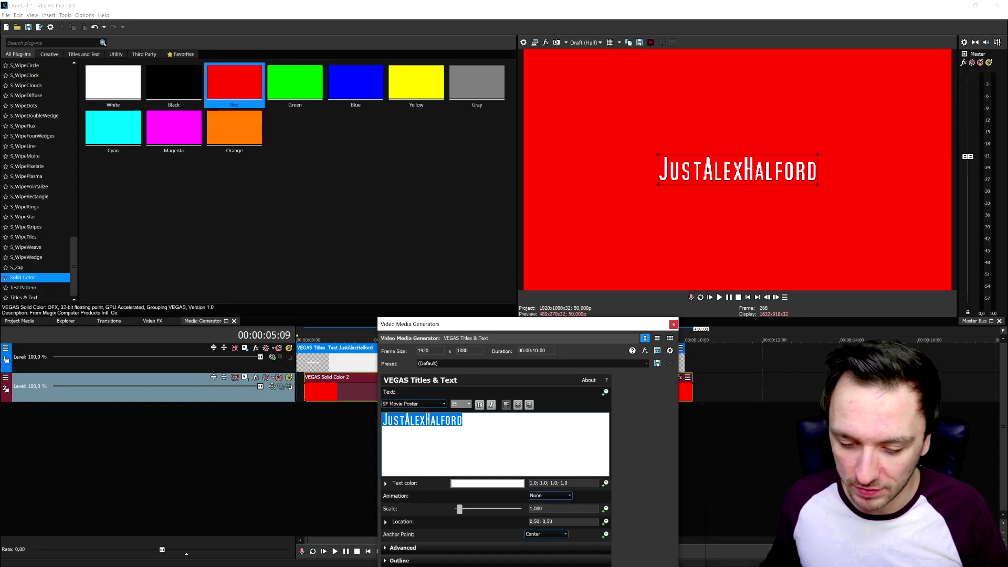
# - Enable the title's Shadow settings and adjust the shadow's horizontal offset
pyautogui.moveTo(420, 324); pyautogui.dragTo(248, 105)
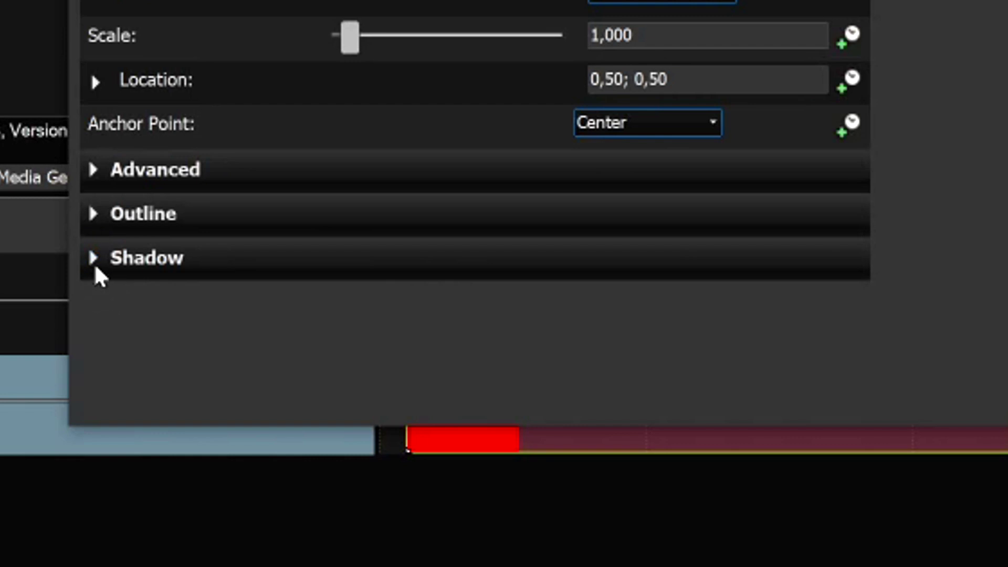
pyautogui.click(97, 262)
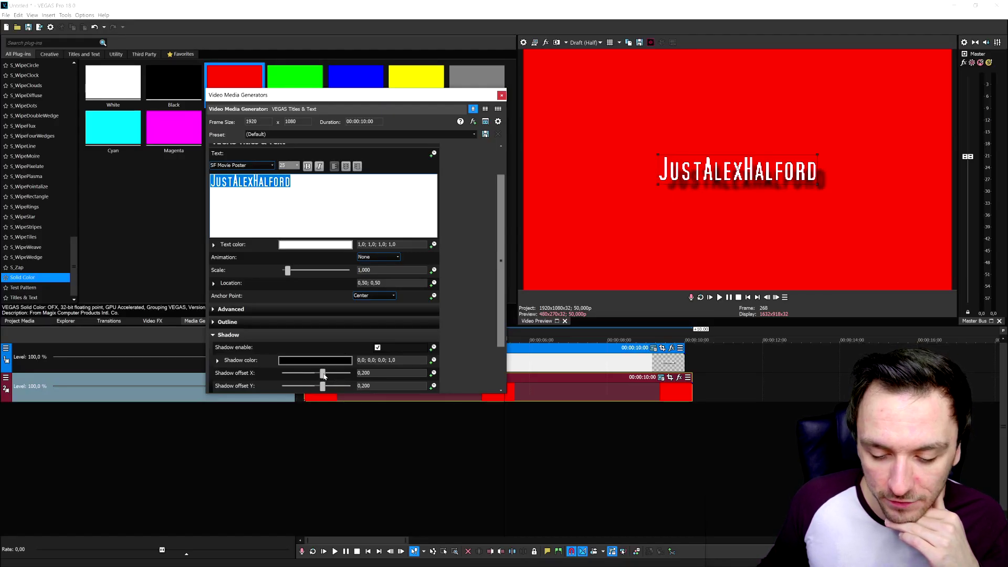
pyautogui.moveTo(324, 376); pyautogui.dragTo(321, 376)
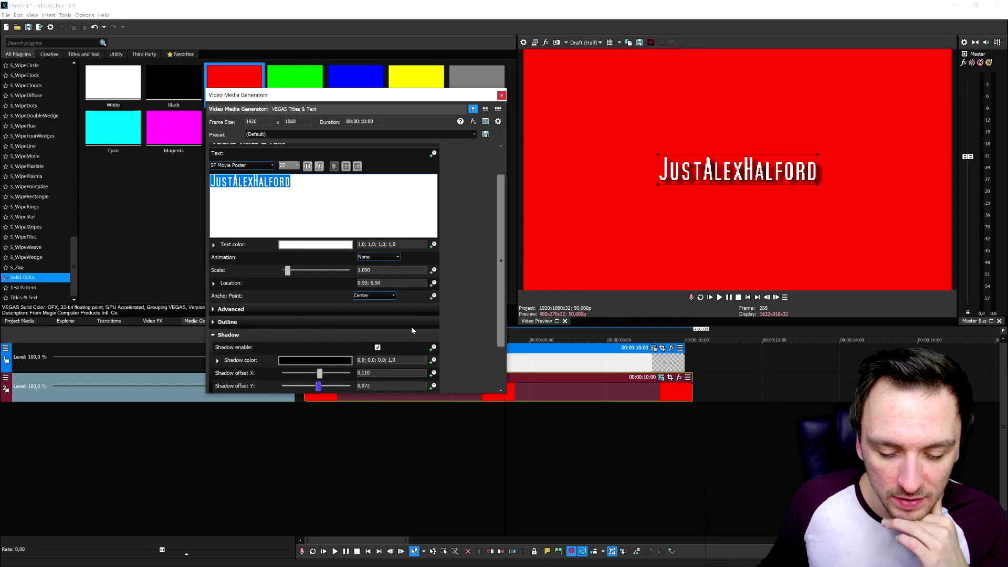
pyautogui.scroll(-1, 338, 331)
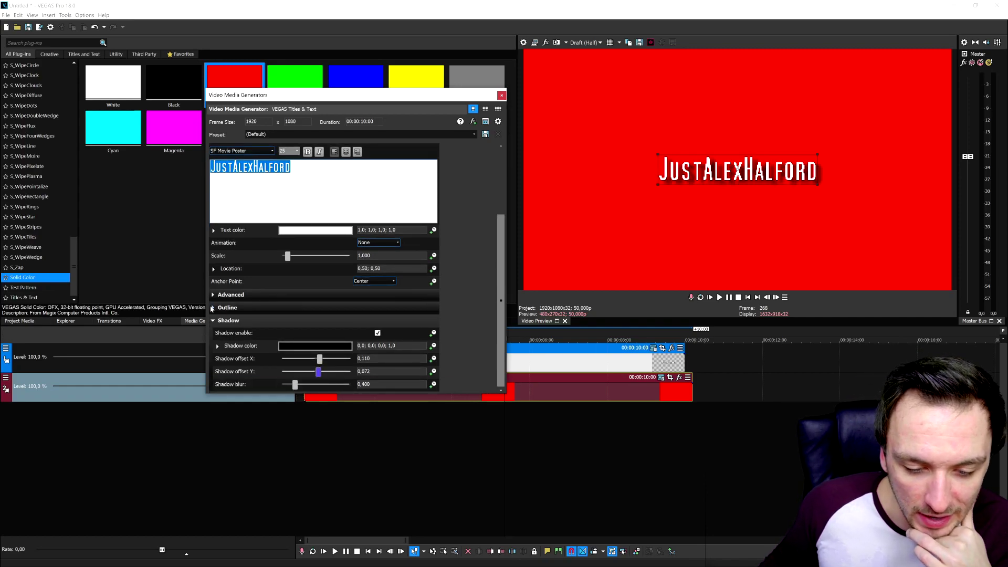
# - Give the title a darker outline colour, close the settings, and select the red solid colour event
pyautogui.click(302, 308)
pyautogui.click(310, 334)
pyautogui.moveTo(304, 368); pyautogui.dragTo(209, 441)
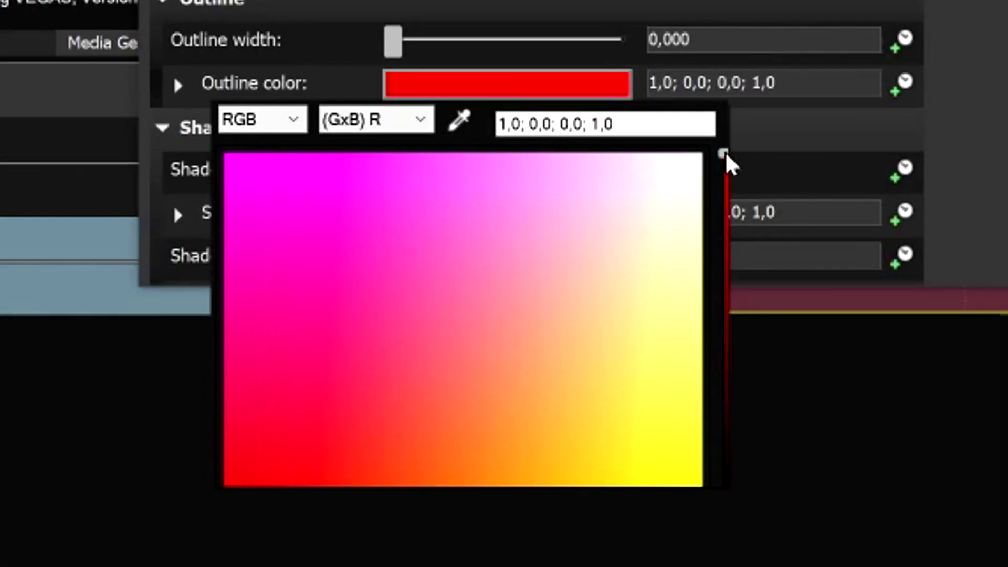
pyautogui.moveTo(728, 155); pyautogui.dragTo(721, 438)
pyautogui.click(500, 101)
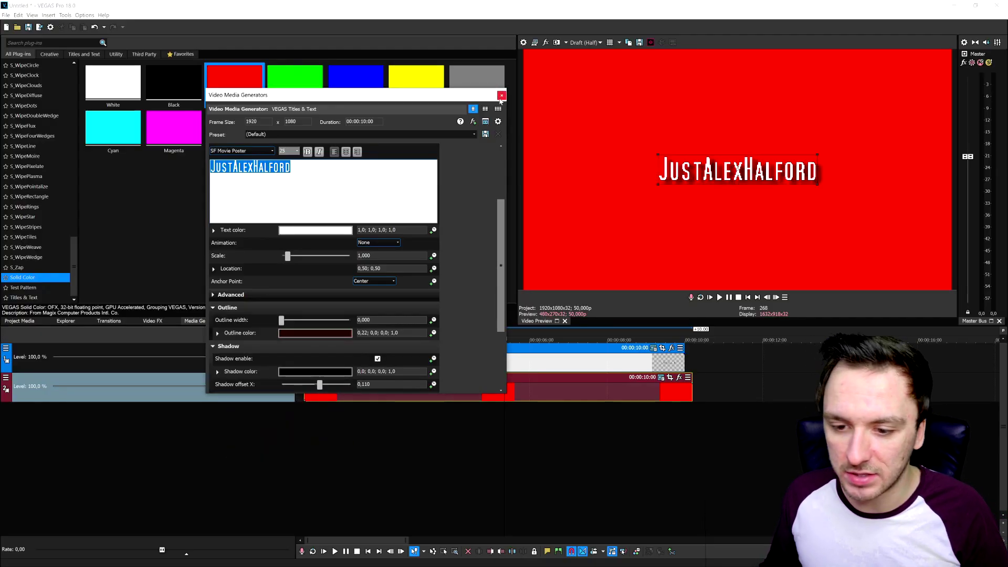
pyautogui.click(501, 95)
pyautogui.click(429, 392)
pyautogui.click(438, 390)
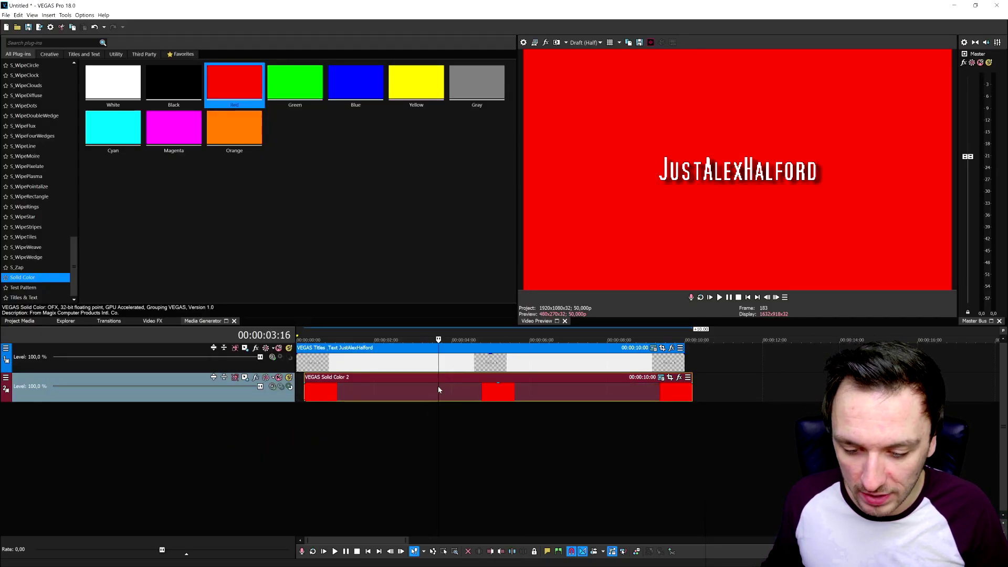
# - Delete the red Solid Color event and shrink the title into the lower-left corner with Track Motion
pyautogui.press('Delete')
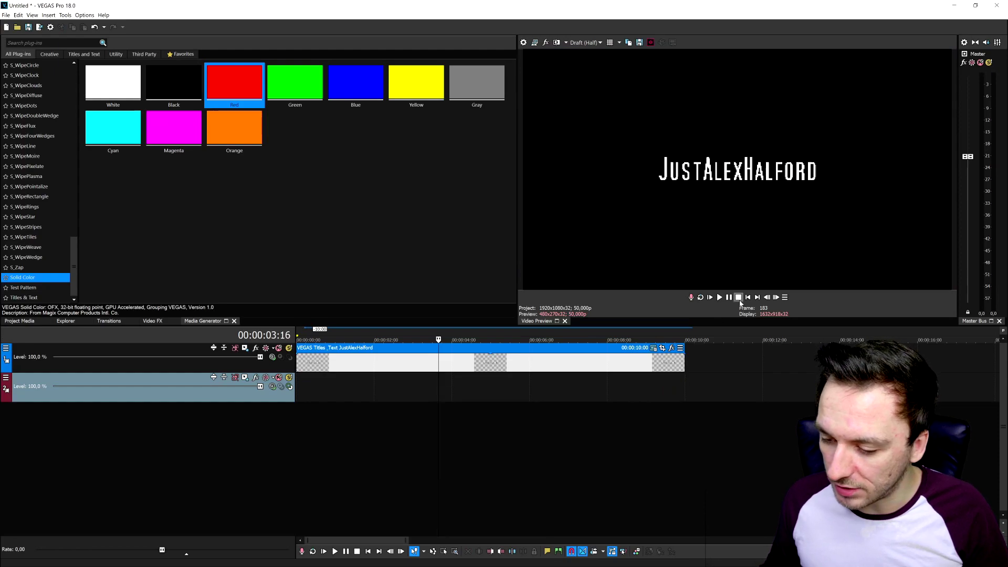
pyautogui.click(739, 299)
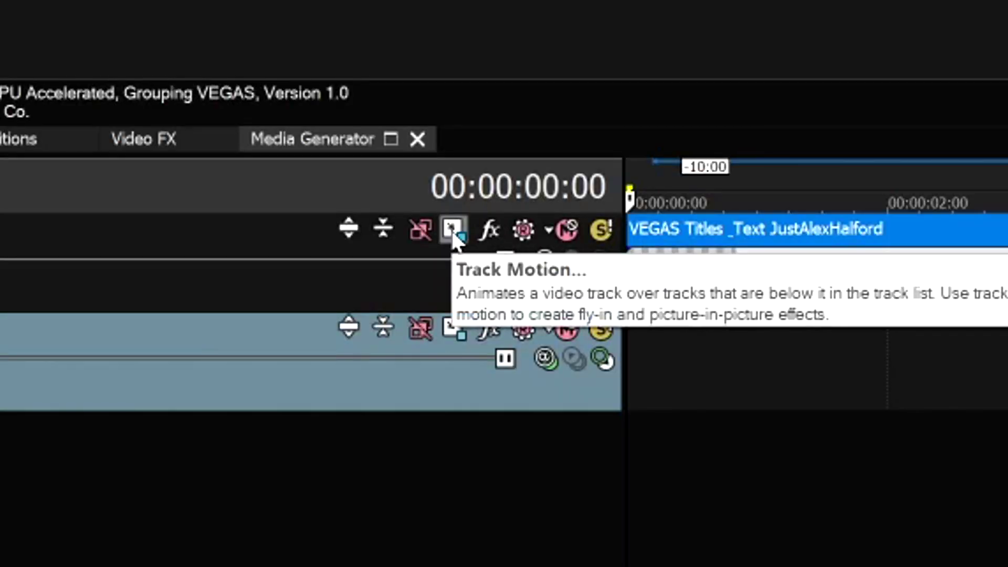
pyautogui.click(452, 229)
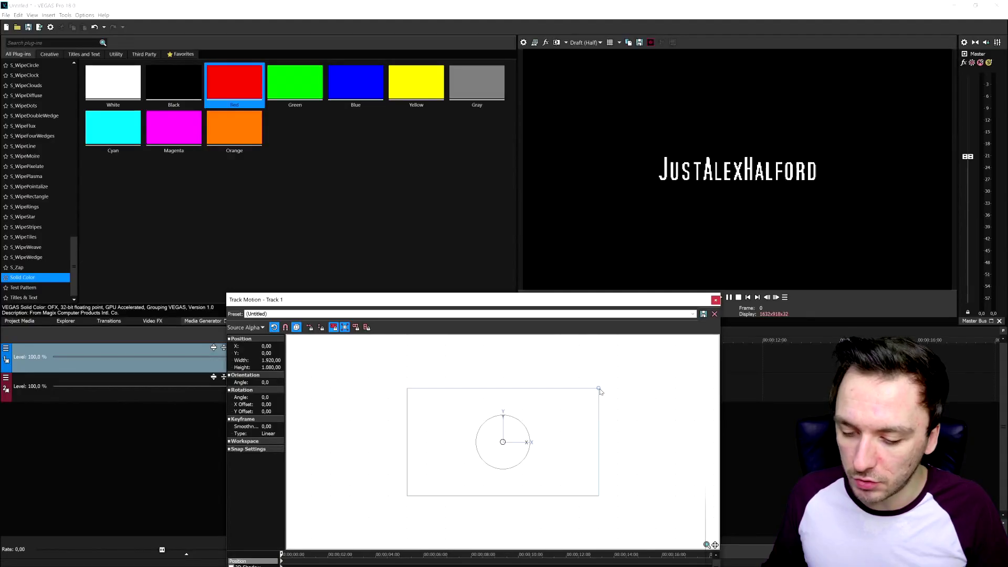
pyautogui.moveTo(599, 389); pyautogui.dragTo(480, 470)
pyautogui.press('Escape')
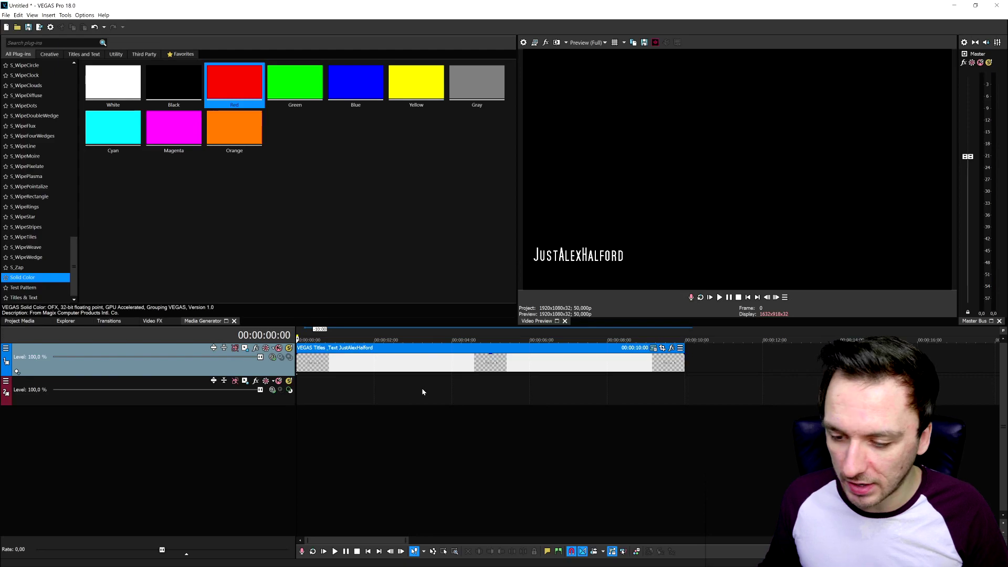
# - Preview the repositioned title at around 3 and 4.5 seconds
pyautogui.click(607, 362)
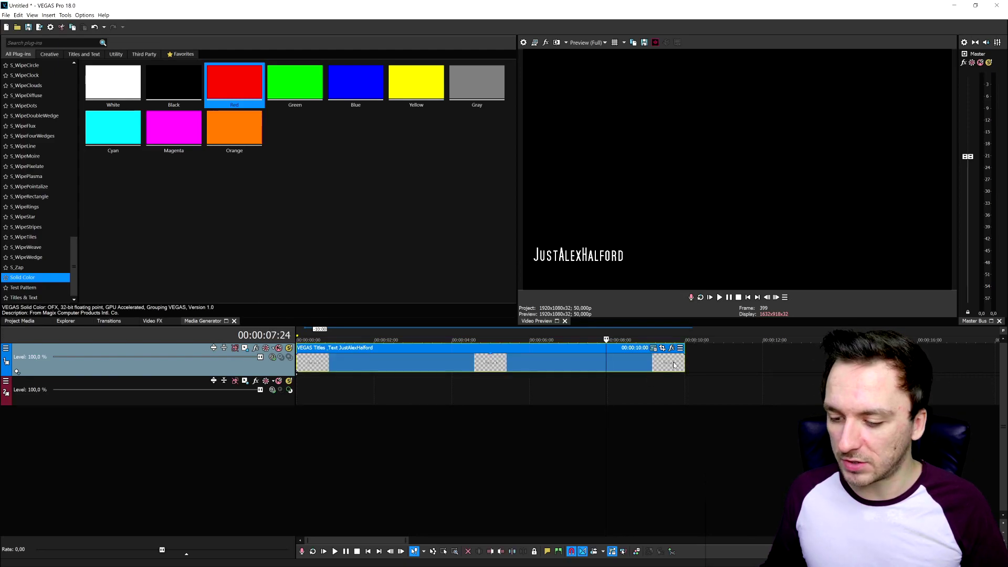
pyautogui.click(427, 362)
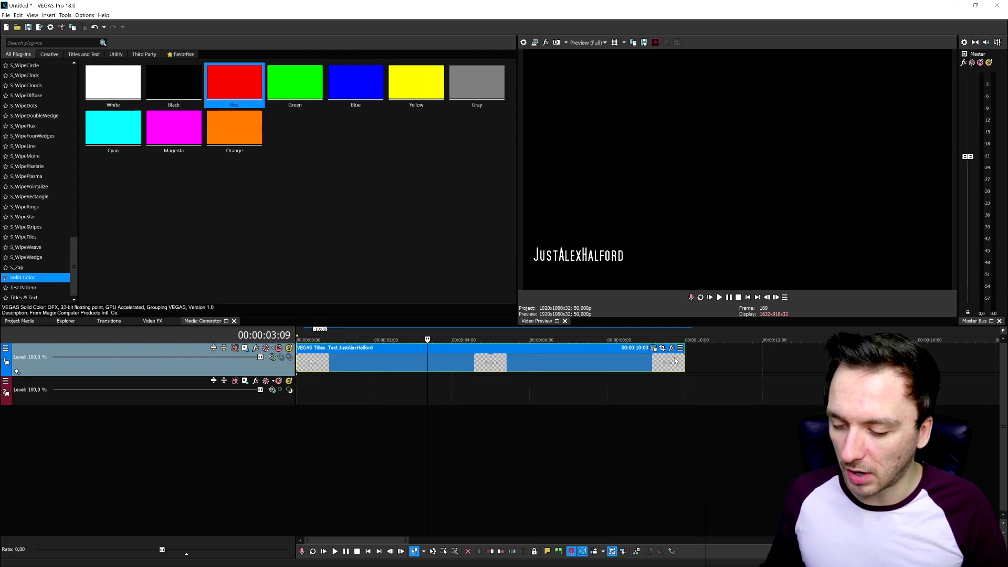
pyautogui.click(475, 378)
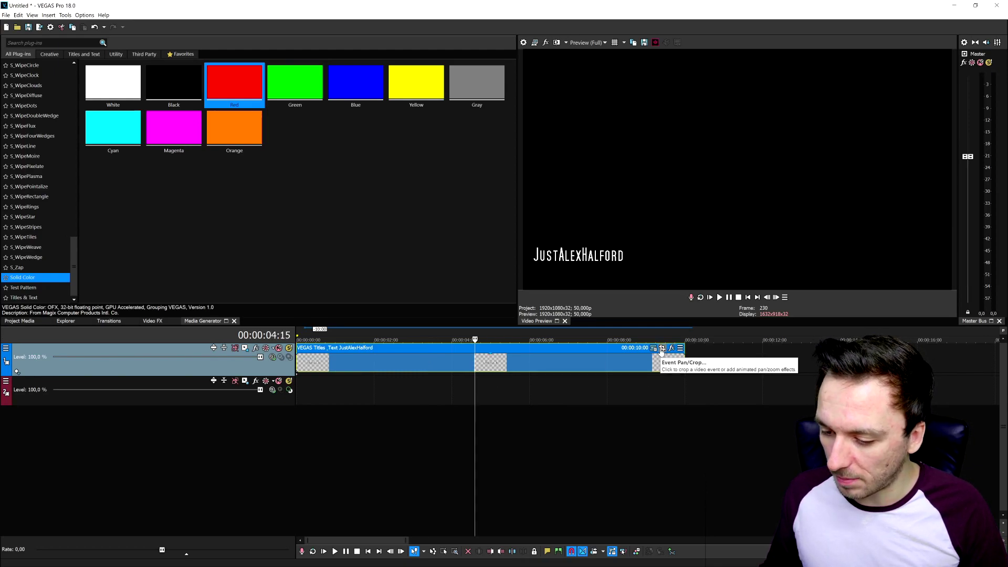
# - Add the 'MontageMania - rotate youtube transition' preset to the title event's effect chain
pyautogui.click(662, 349)
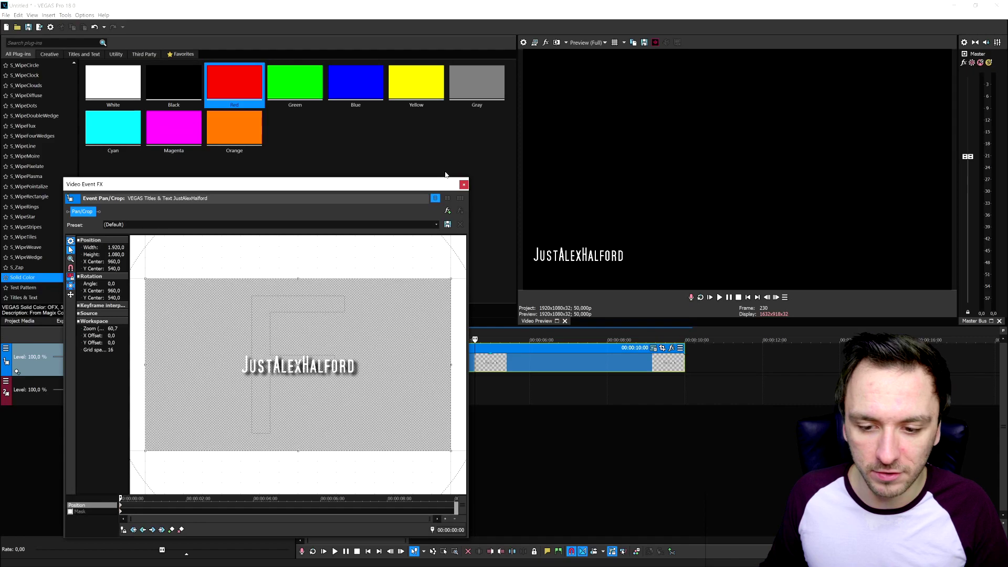
pyautogui.click(464, 185)
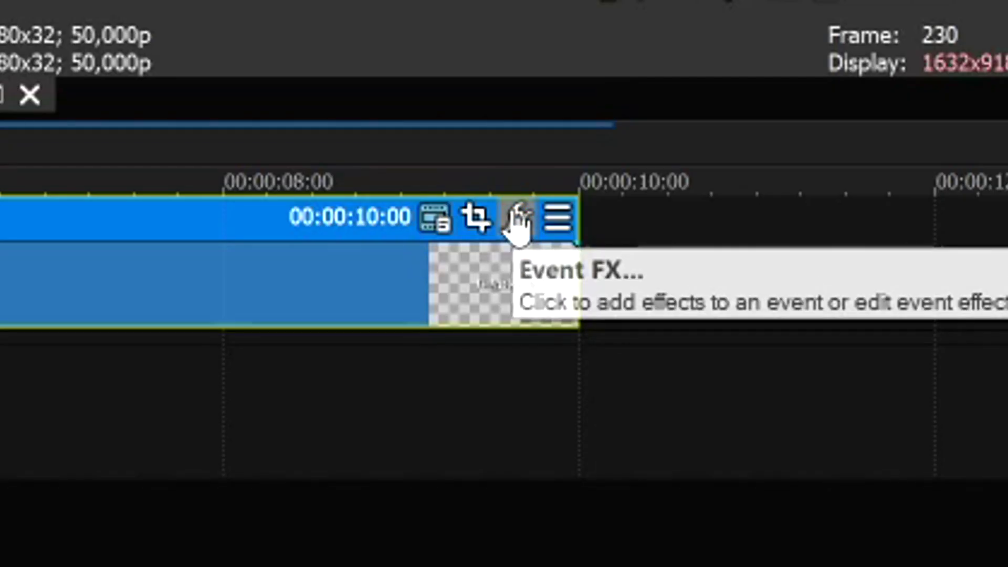
pyautogui.click(517, 221)
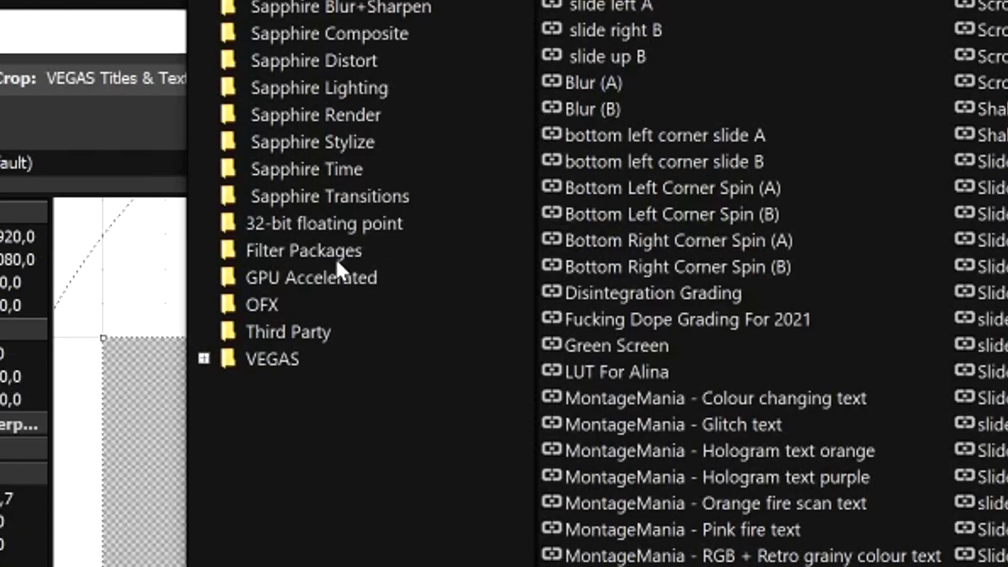
pyautogui.click(335, 257)
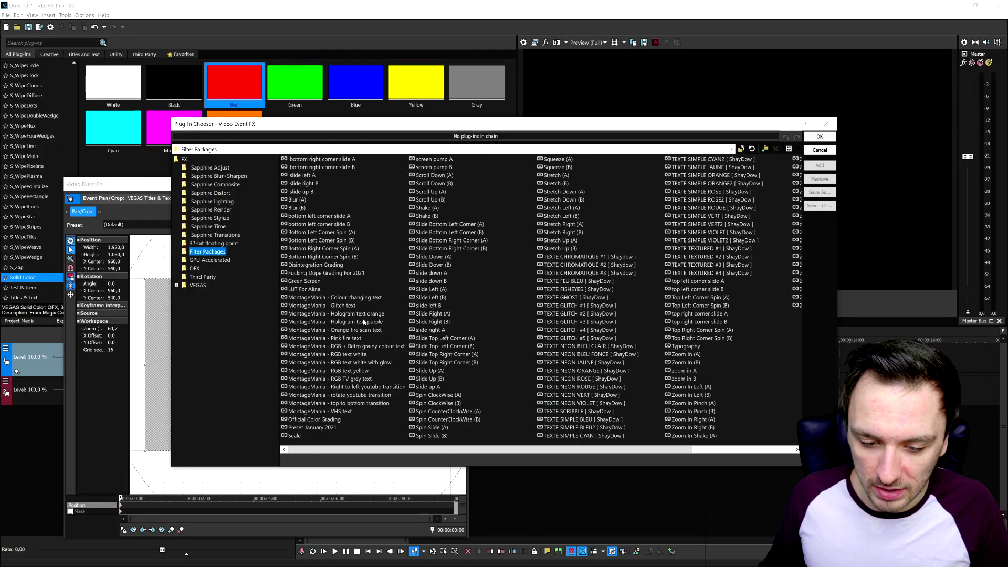
pyautogui.click(371, 298)
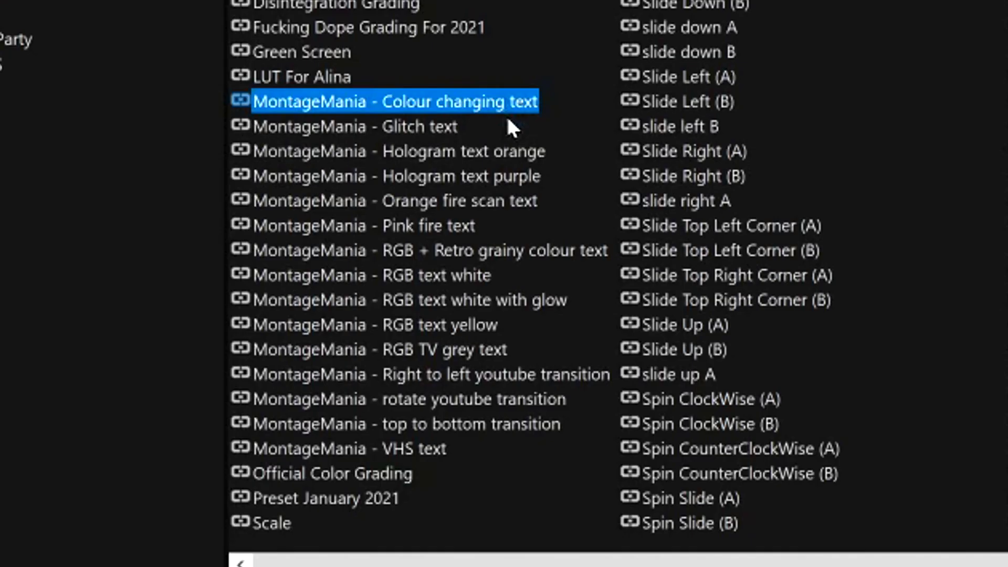
pyautogui.click(398, 125)
pyautogui.click(512, 150)
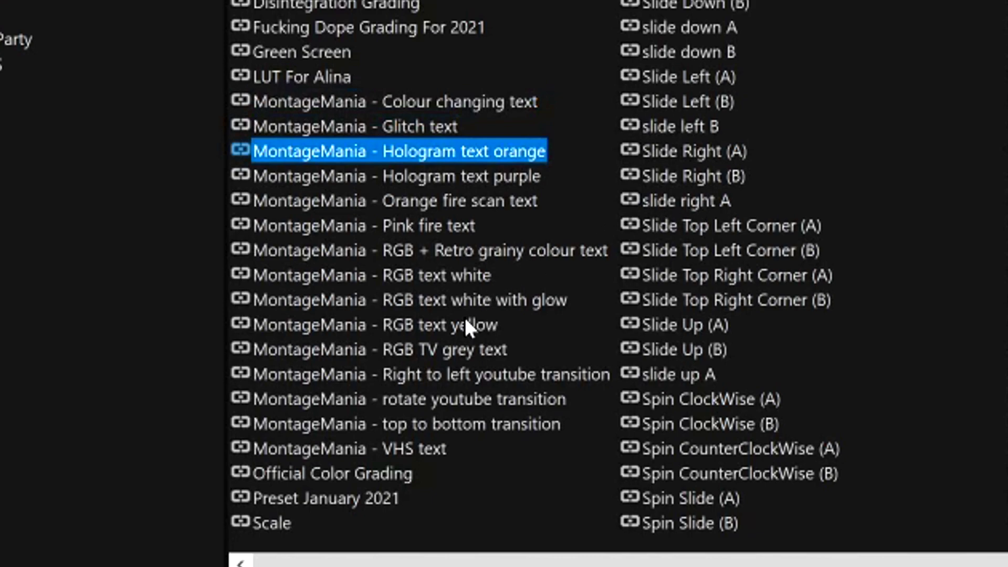
pyautogui.click(464, 406)
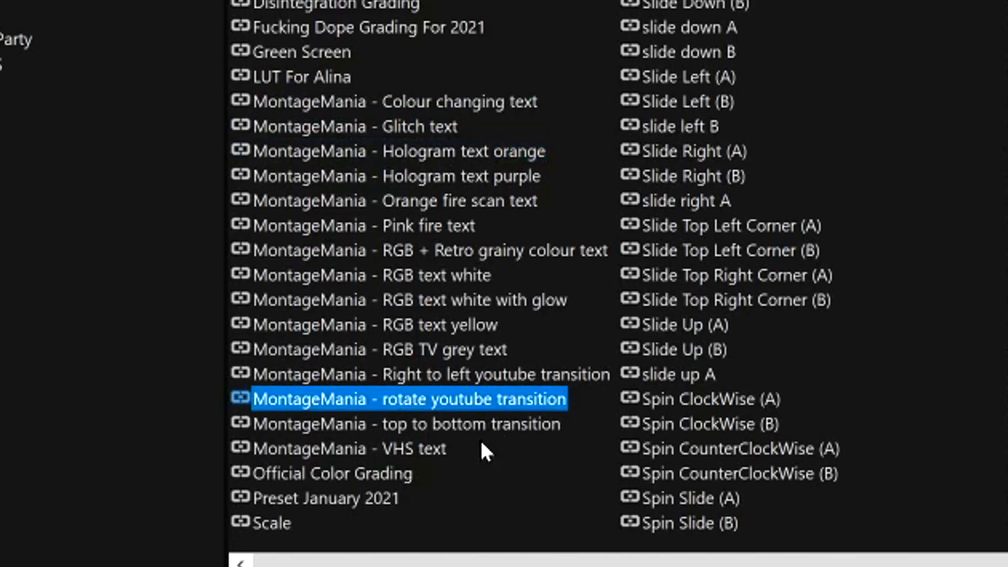
pyautogui.click(471, 409)
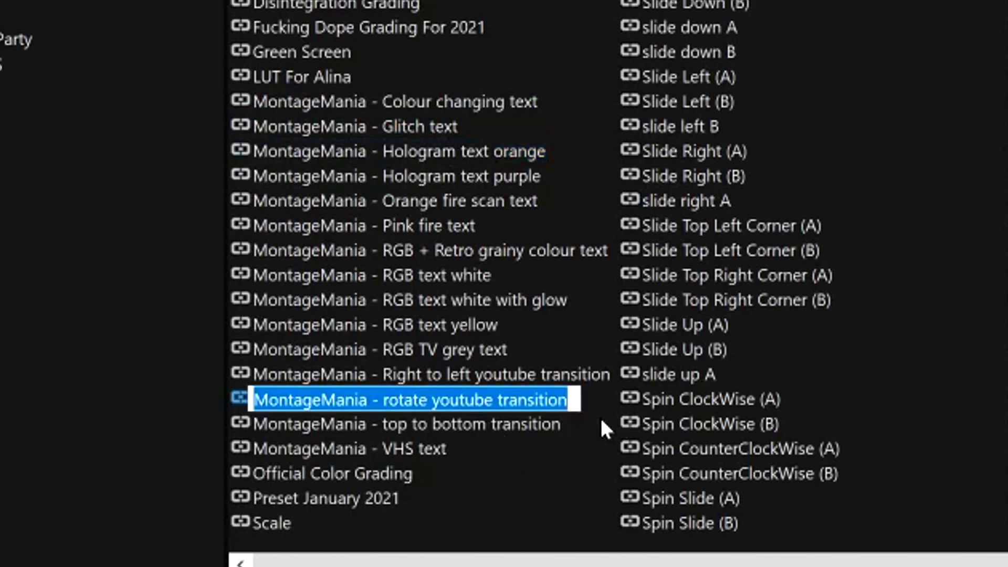
pyautogui.press('Return')
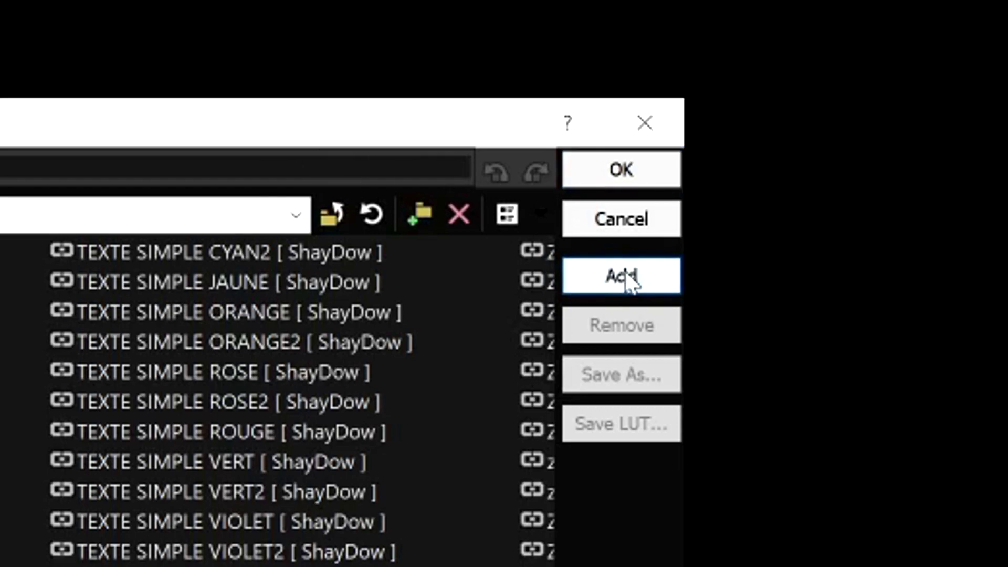
pyautogui.click(627, 279)
pyautogui.click(579, 171)
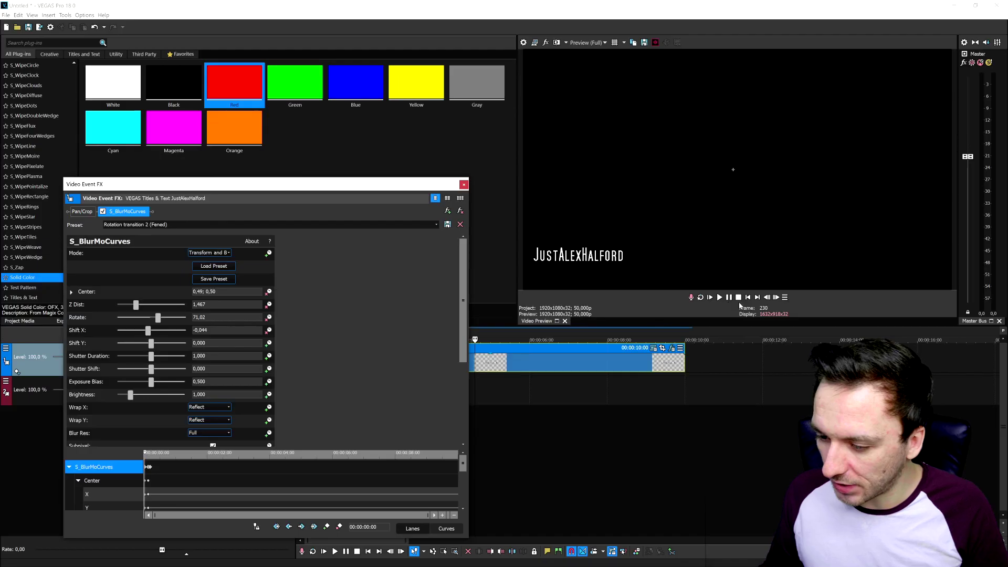
# - Zoom in at the project start, try a short fade-in, and shift the title clip slightly later
pyautogui.click(748, 298)
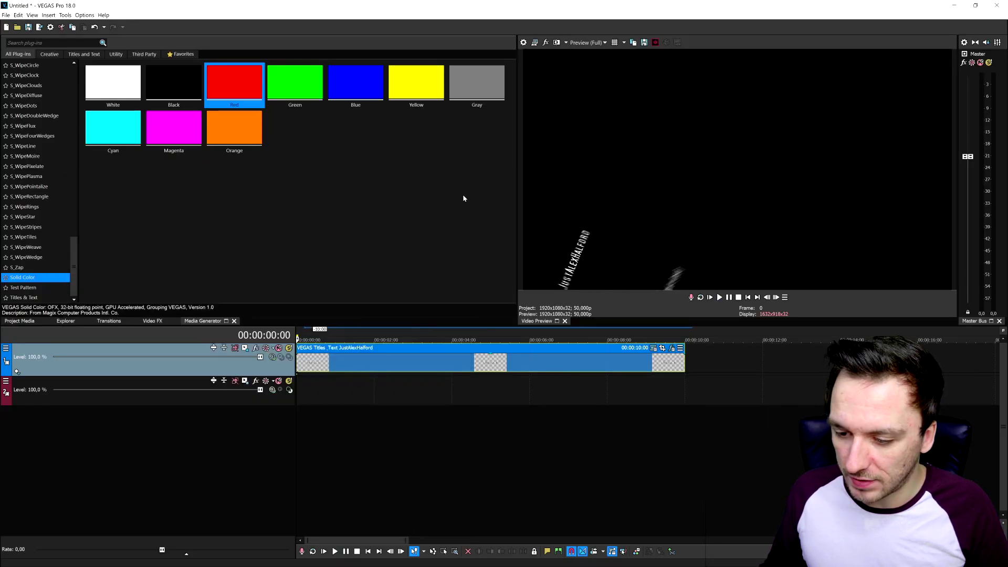
pyautogui.scroll(5, 367, 381)
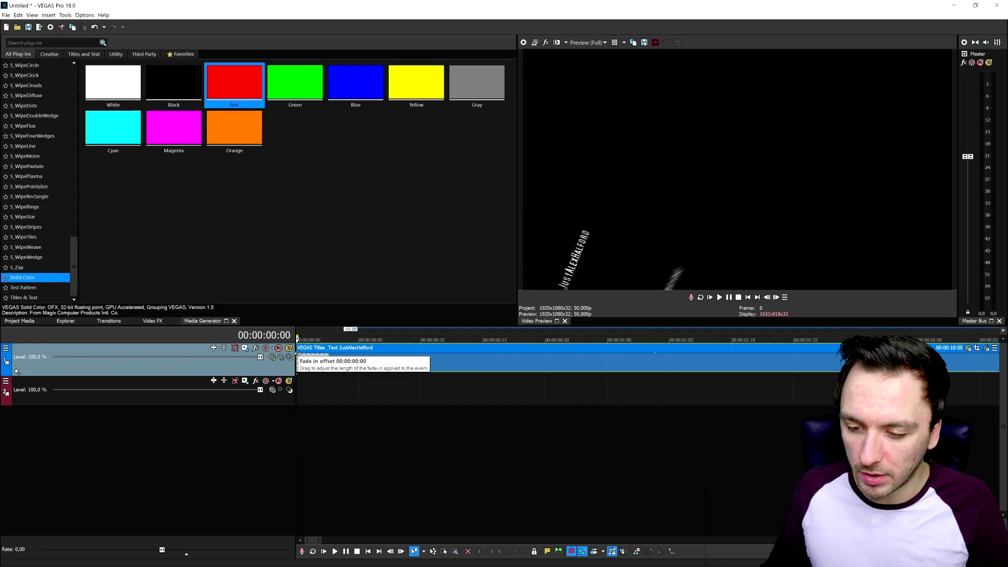
pyautogui.moveTo(296, 355); pyautogui.dragTo(325, 358)
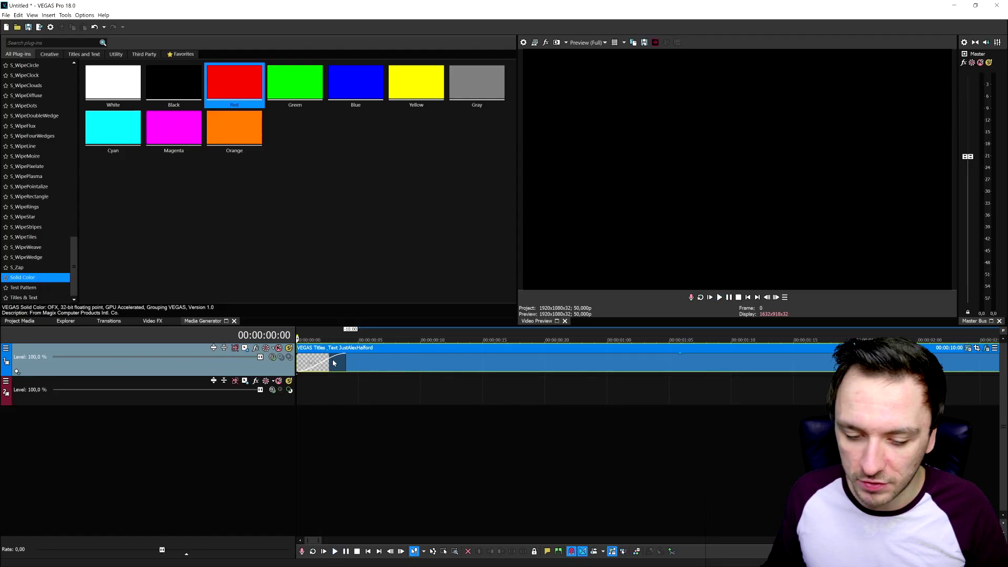
pyautogui.click(345, 359)
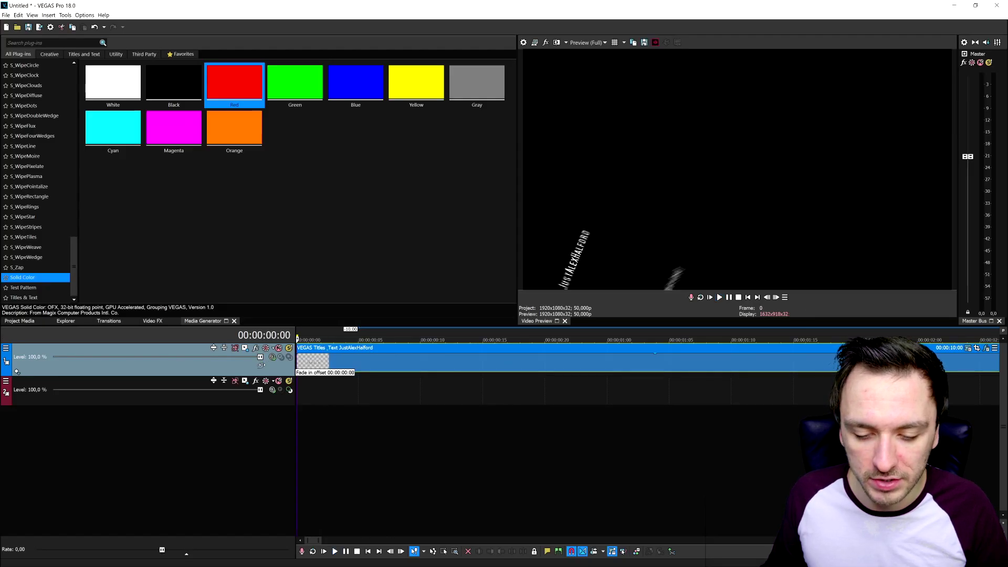
pyautogui.moveTo(344, 367); pyautogui.dragTo(504, 374)
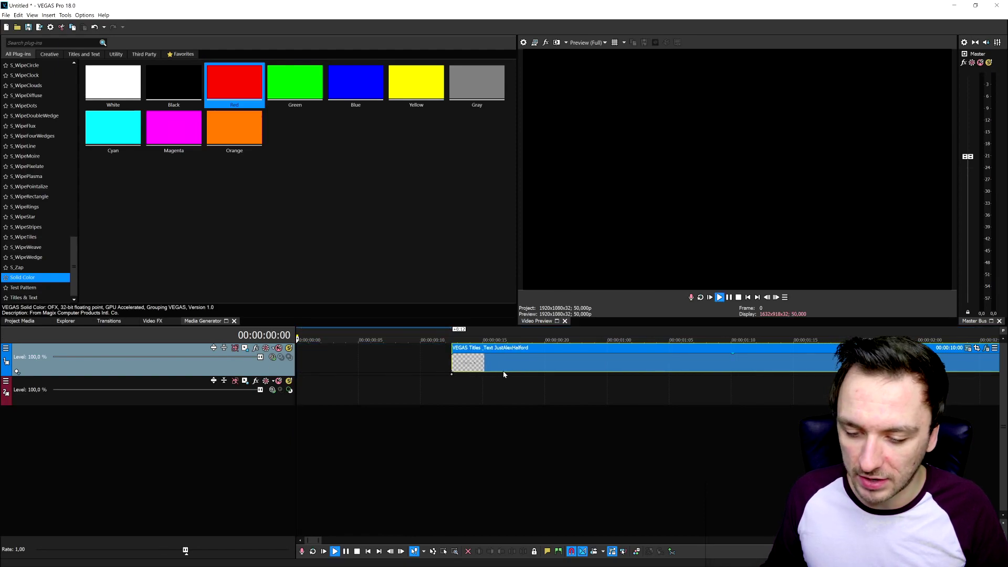
# - Play back the title's rotating entrance, stopping near the end of the clip
pyautogui.press('space')
pyautogui.press('space')
pyautogui.press('space')
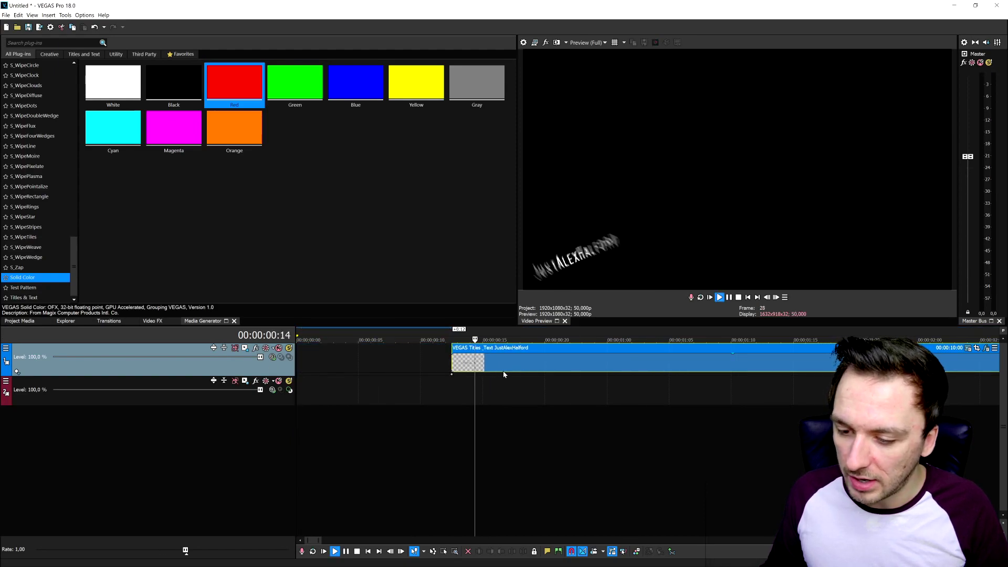
pyautogui.press('space')
pyautogui.press('space')
pyautogui.press('space')
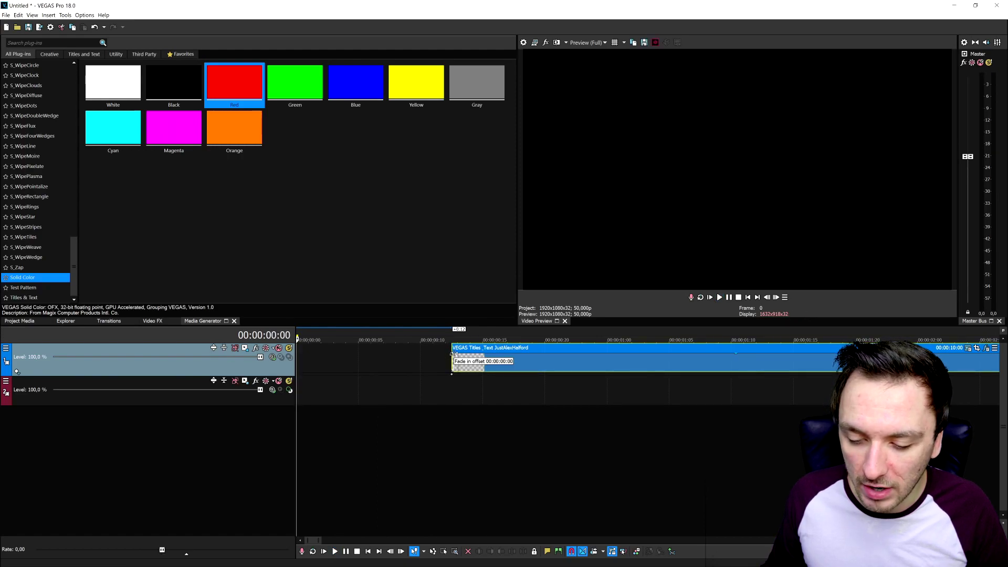
pyautogui.press('space')
pyautogui.scroll(-5, 490, 360)
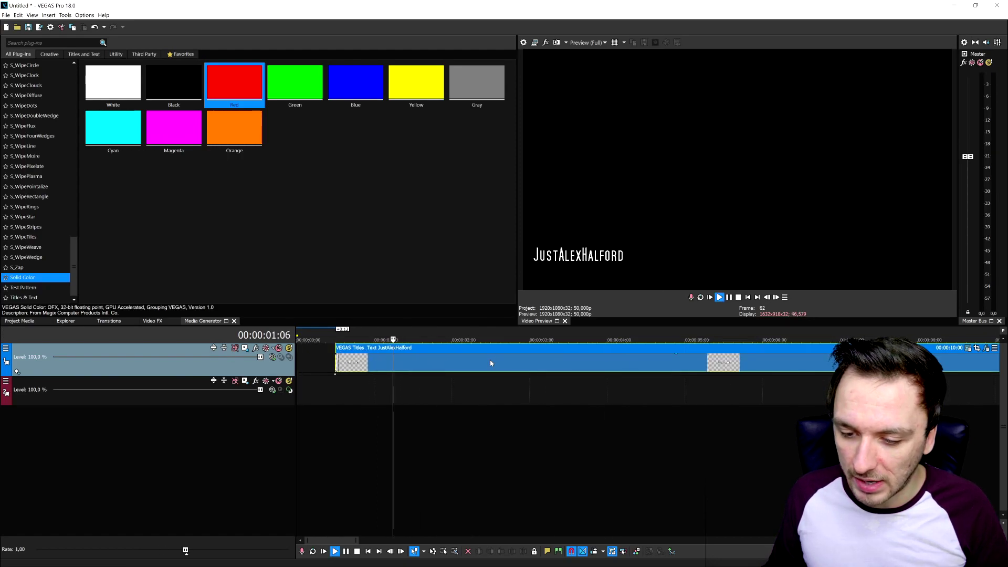
pyautogui.click(561, 360)
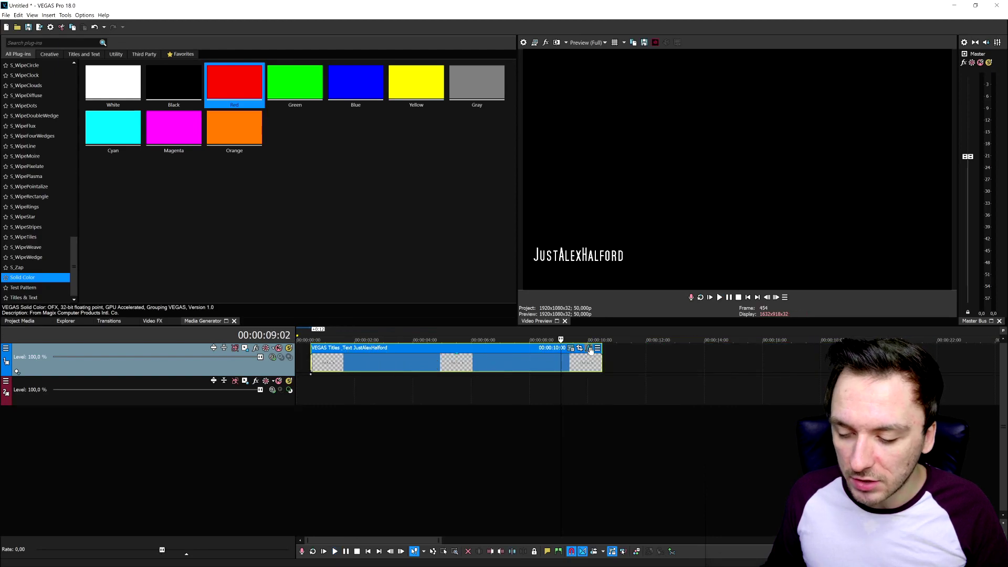
# - Switch the title's event effect to the 'MontageMania - top to bottom transition' preset
pyautogui.click(588, 349)
pyautogui.moveTo(277, 184); pyautogui.dragTo(287, 98)
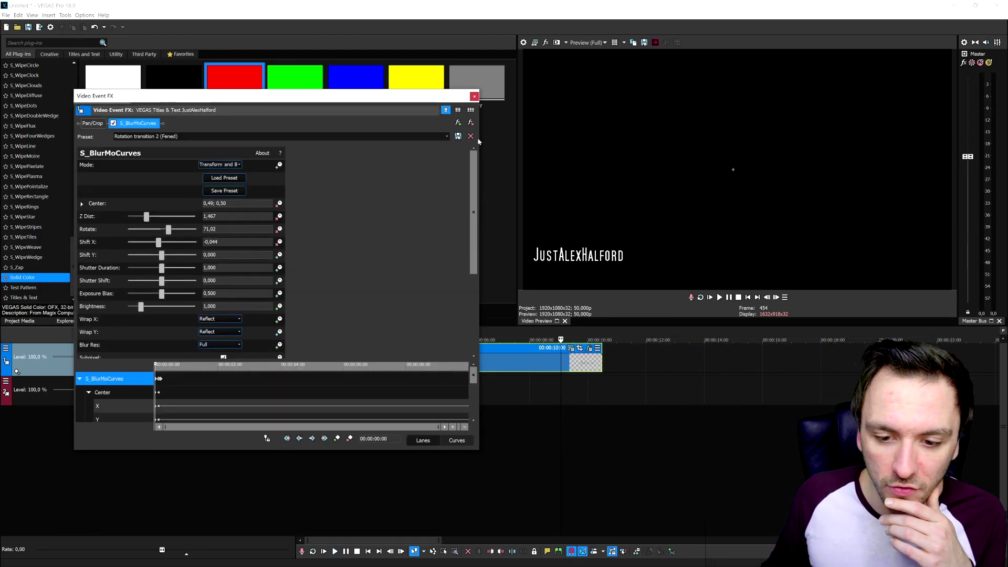
pyautogui.click(458, 123)
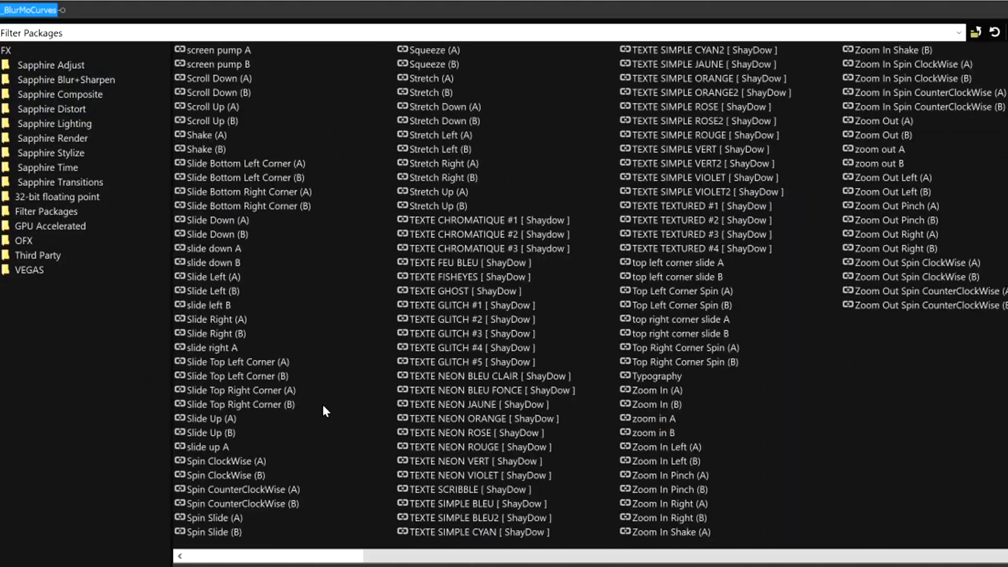
pyautogui.hscroll(-1, 315, 478)
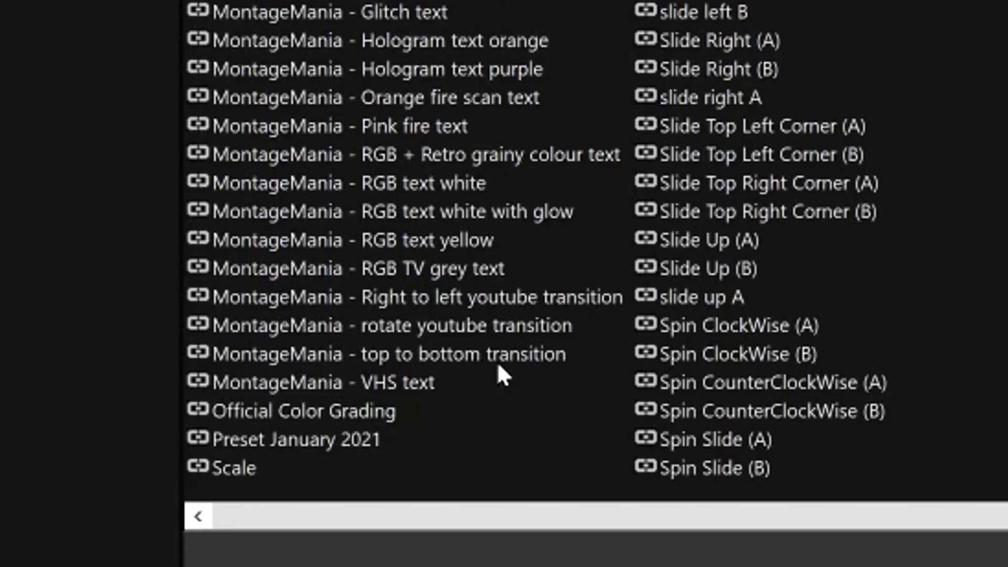
pyautogui.click(324, 478)
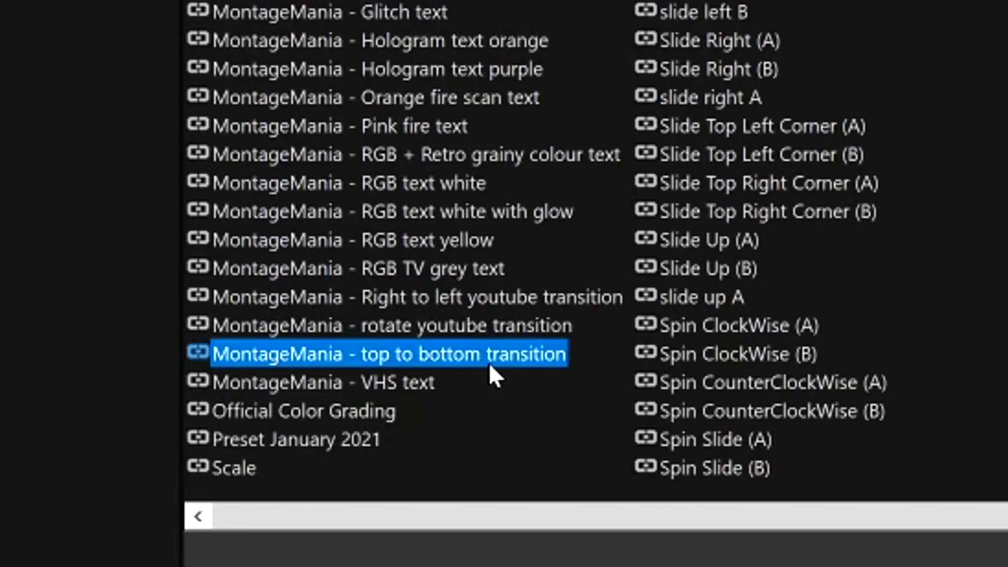
pyautogui.click(817, 167)
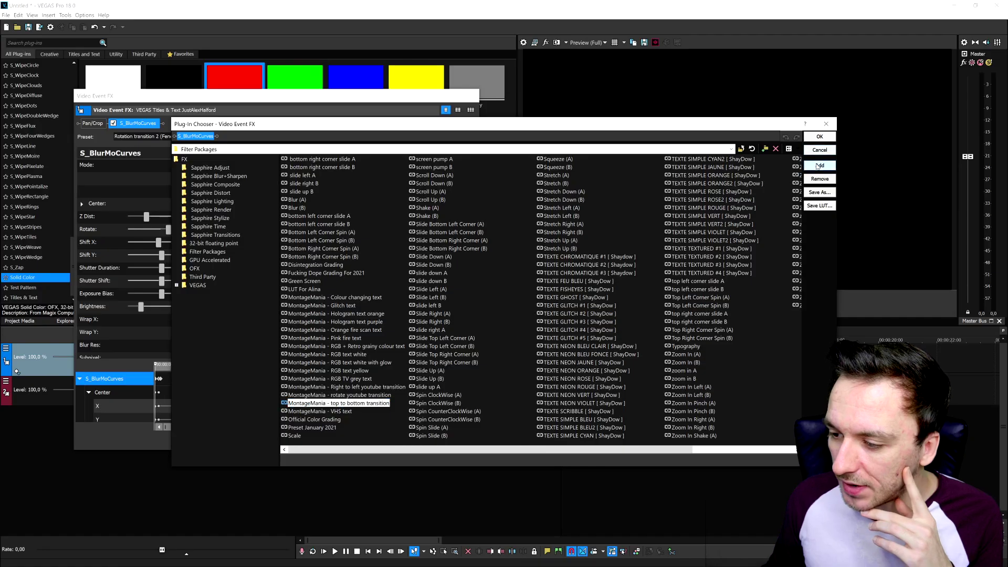
pyautogui.click(821, 137)
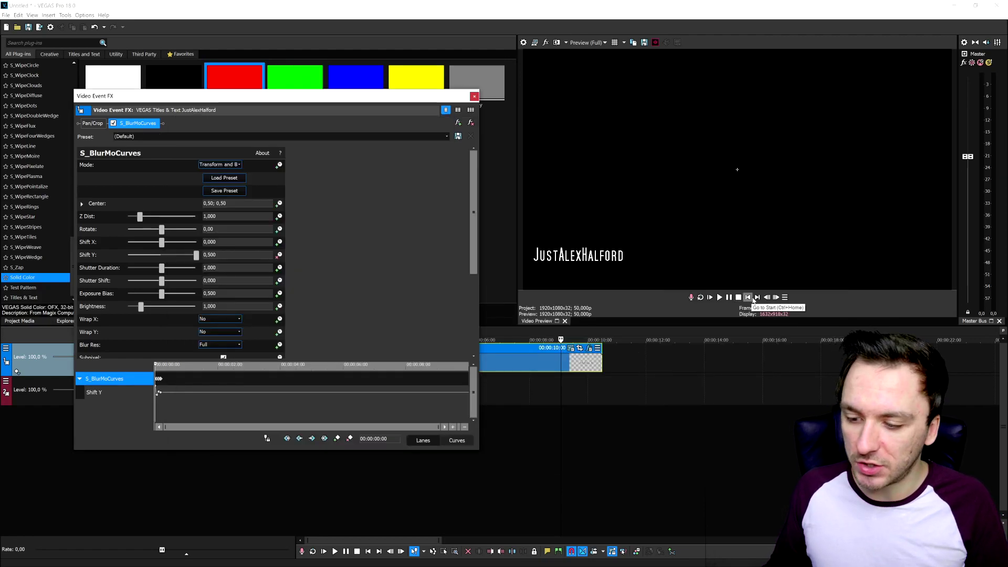
pyautogui.click(749, 298)
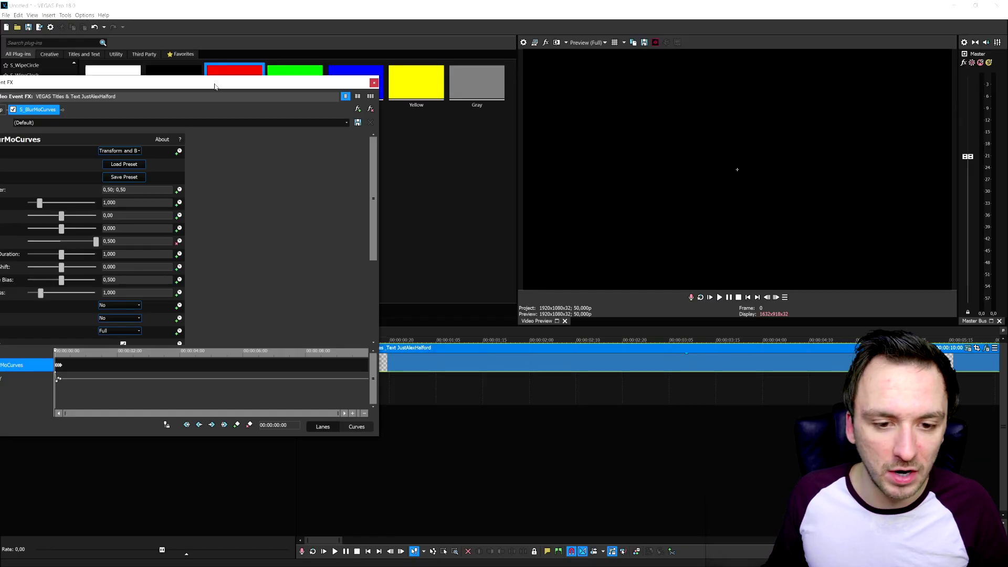
# - Add the 'MontageMania - Right to left youtube transition' preset to the title's plug-in chain
pyautogui.click(520, 134)
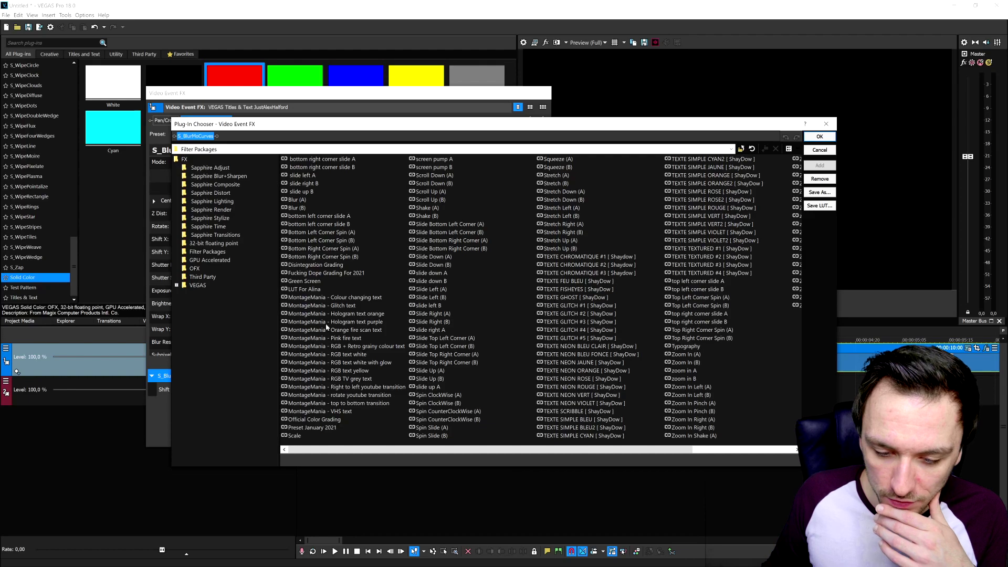
pyautogui.moveTo(312, 322); pyautogui.dragTo(342, 372)
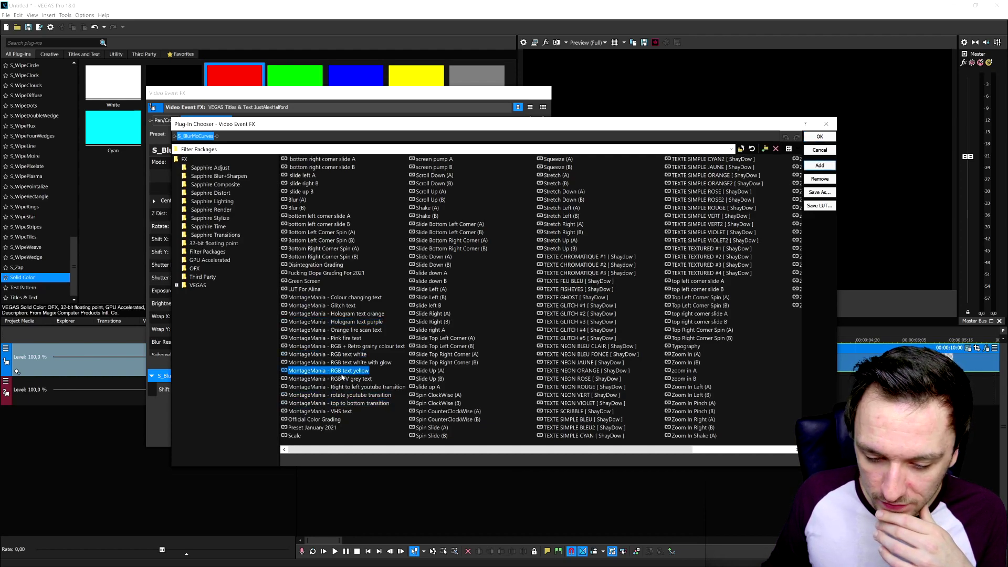
pyautogui.click(364, 389)
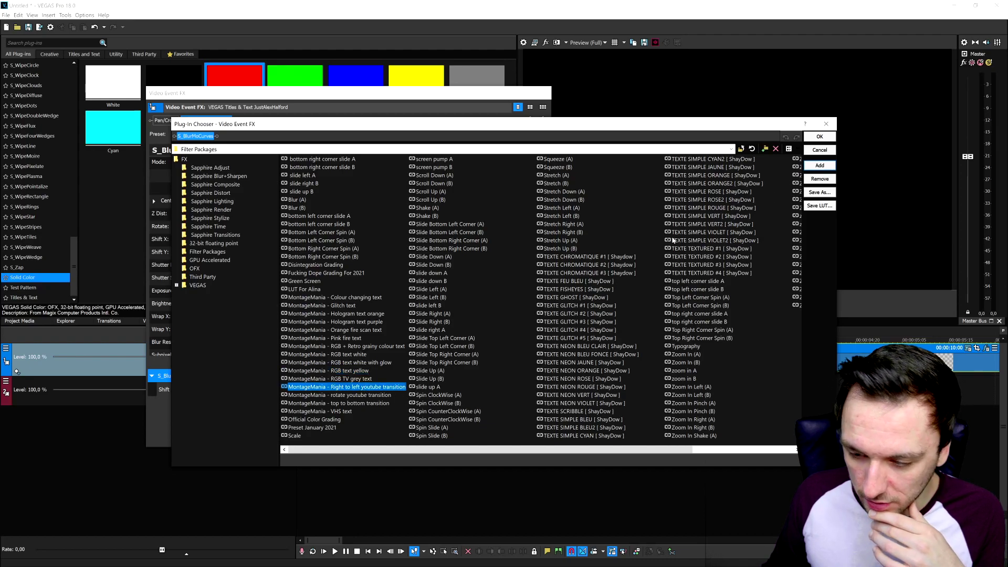
pyautogui.click(820, 168)
pyautogui.click(819, 138)
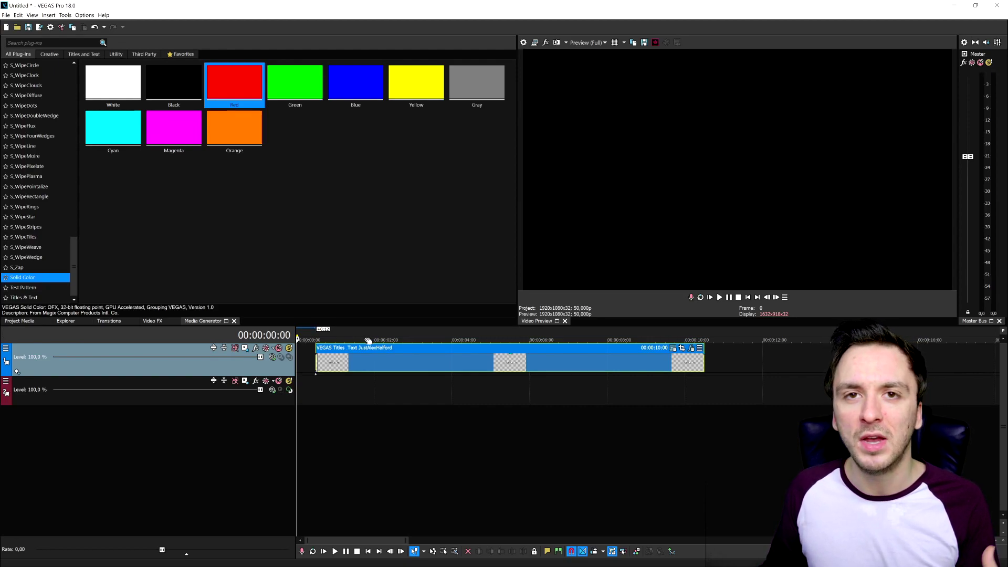
# - Zoom the timeline and deselect the JustAlexHalford title clip
pyautogui.scroll(3, 354, 355)
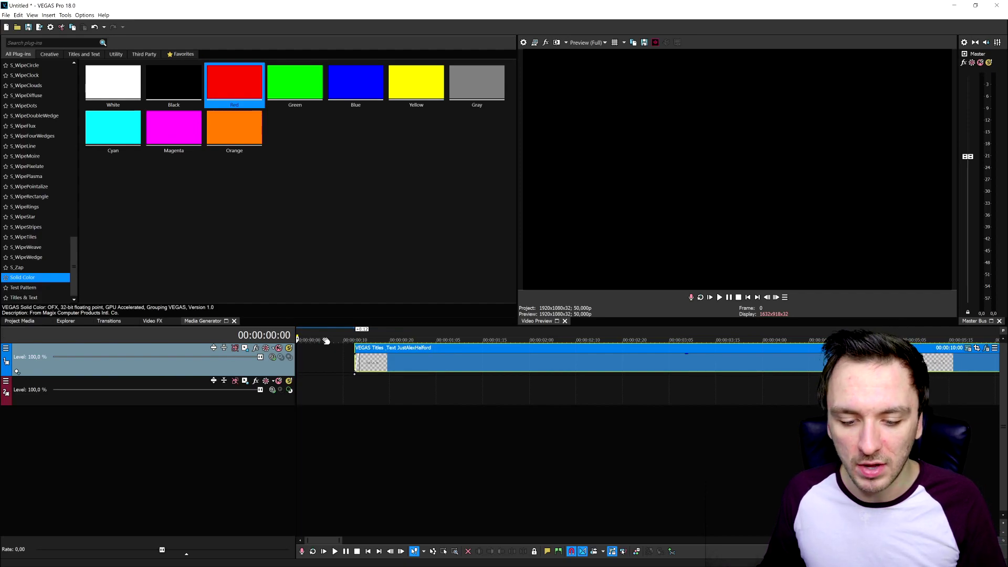
pyautogui.click(487, 321)
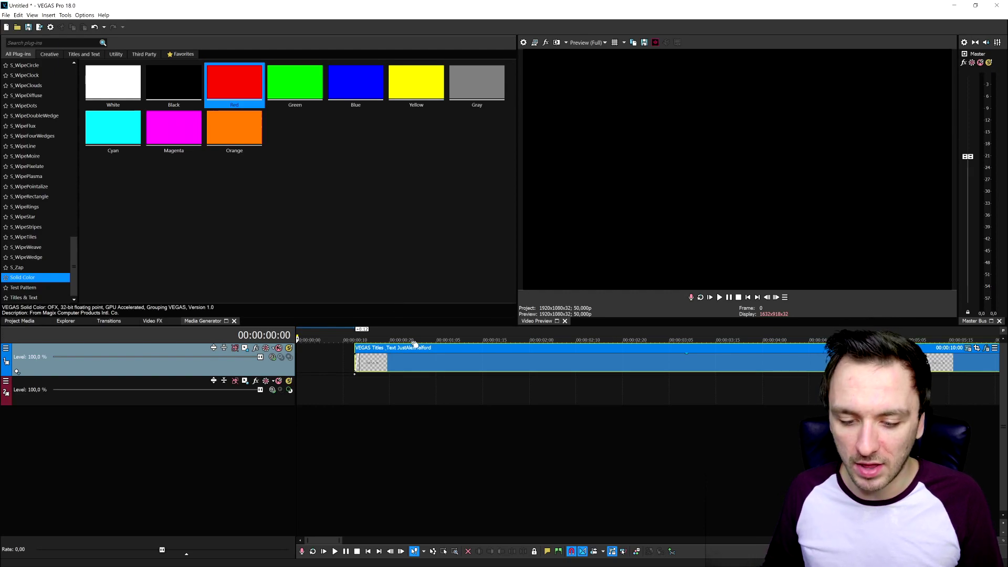
pyautogui.scroll(-3, 414, 344)
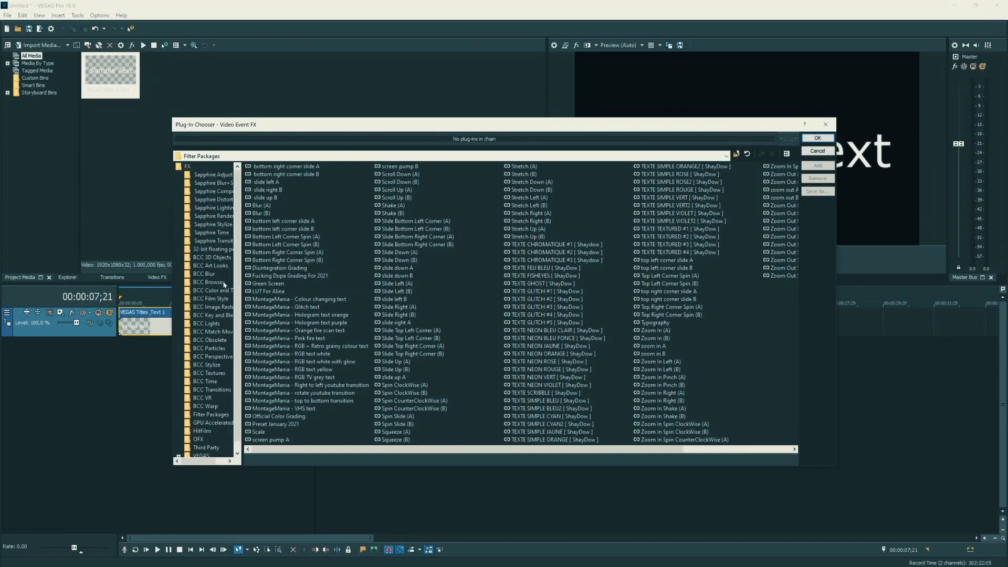
pyautogui.scroll(-1, 224, 285)
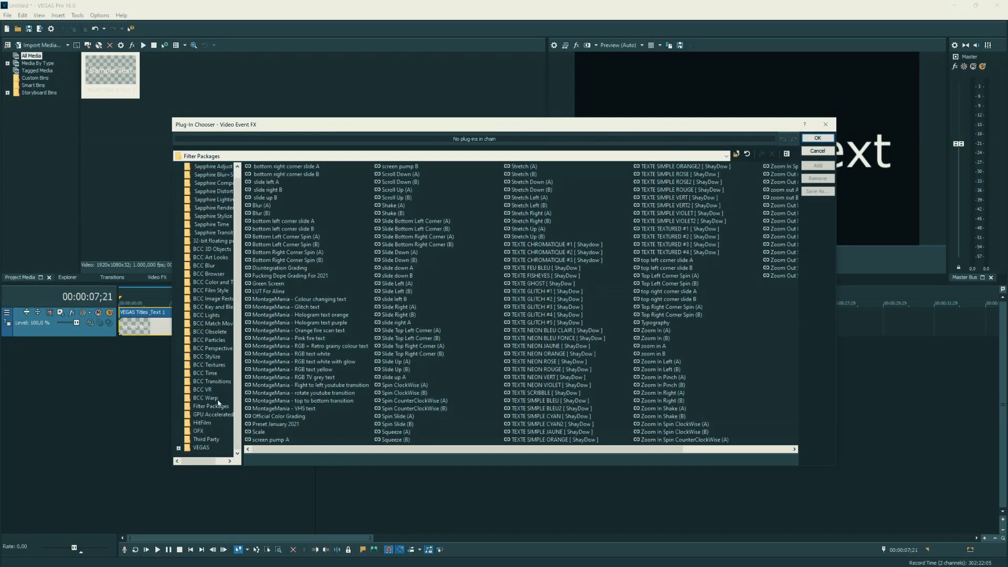